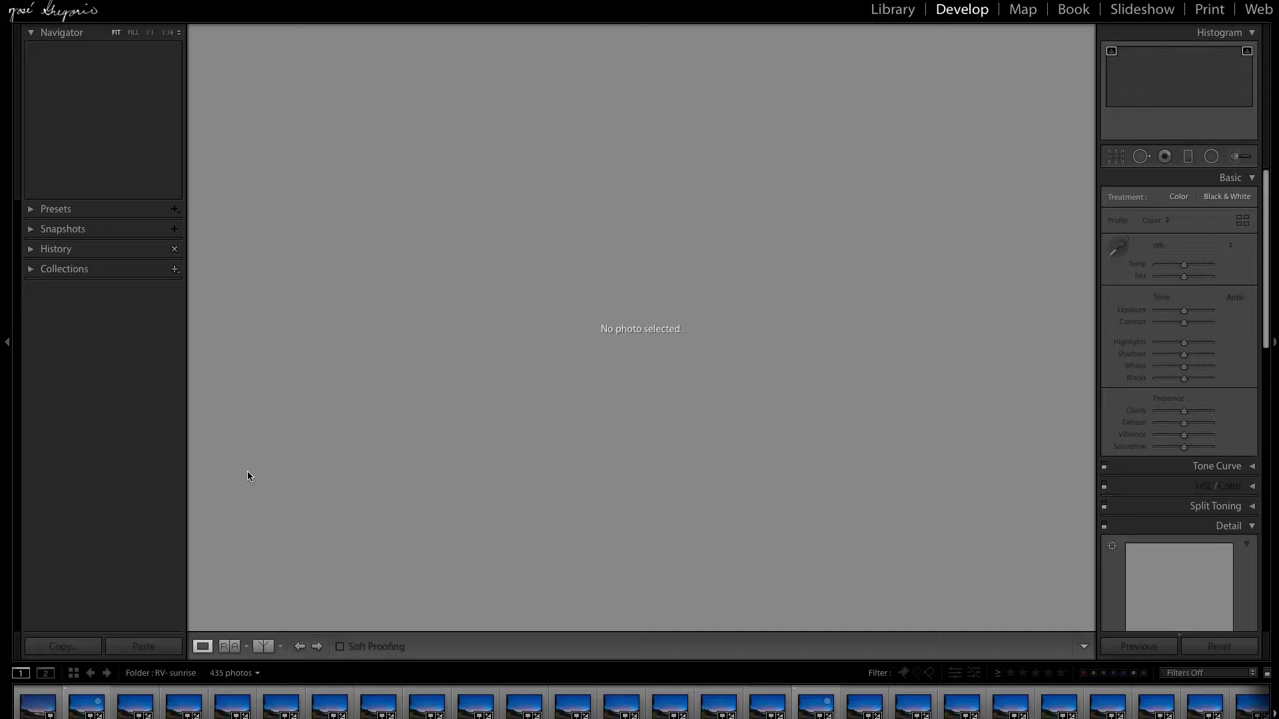
Load the sunrise-over-lake photo from the filmstrip and nudge exposure up to +0.10.
click(41, 710)
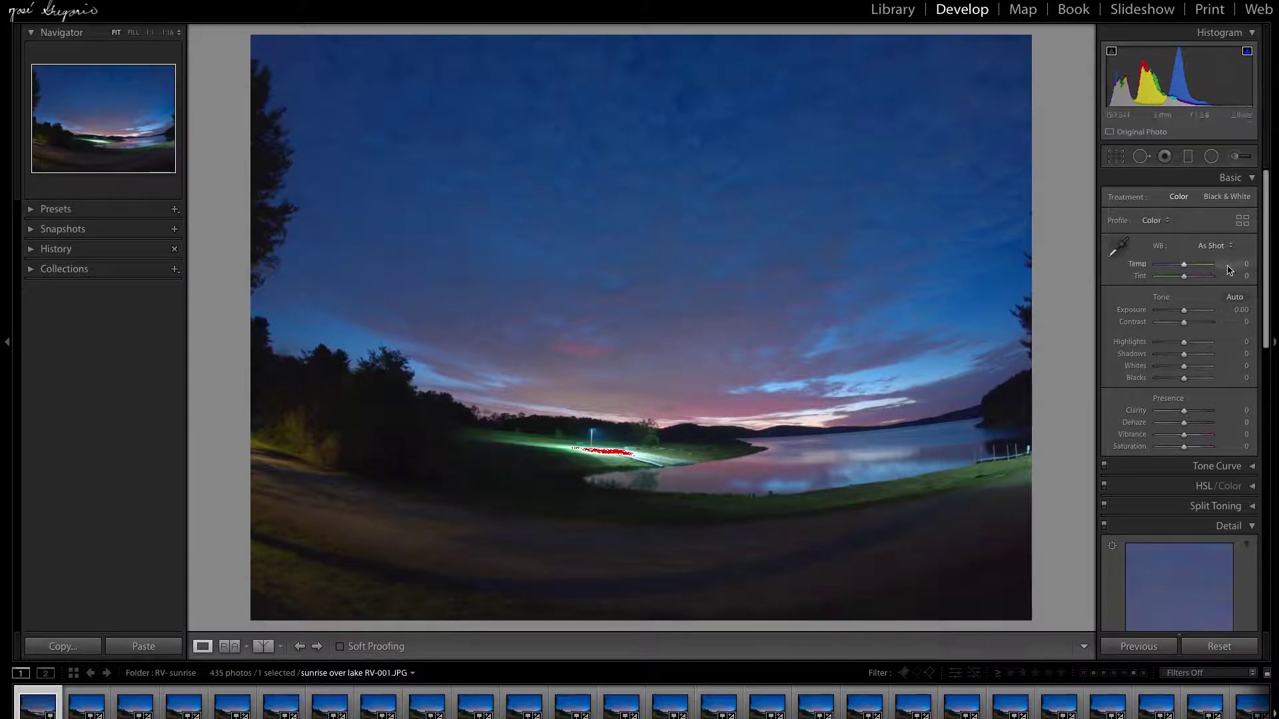
click(1266, 287)
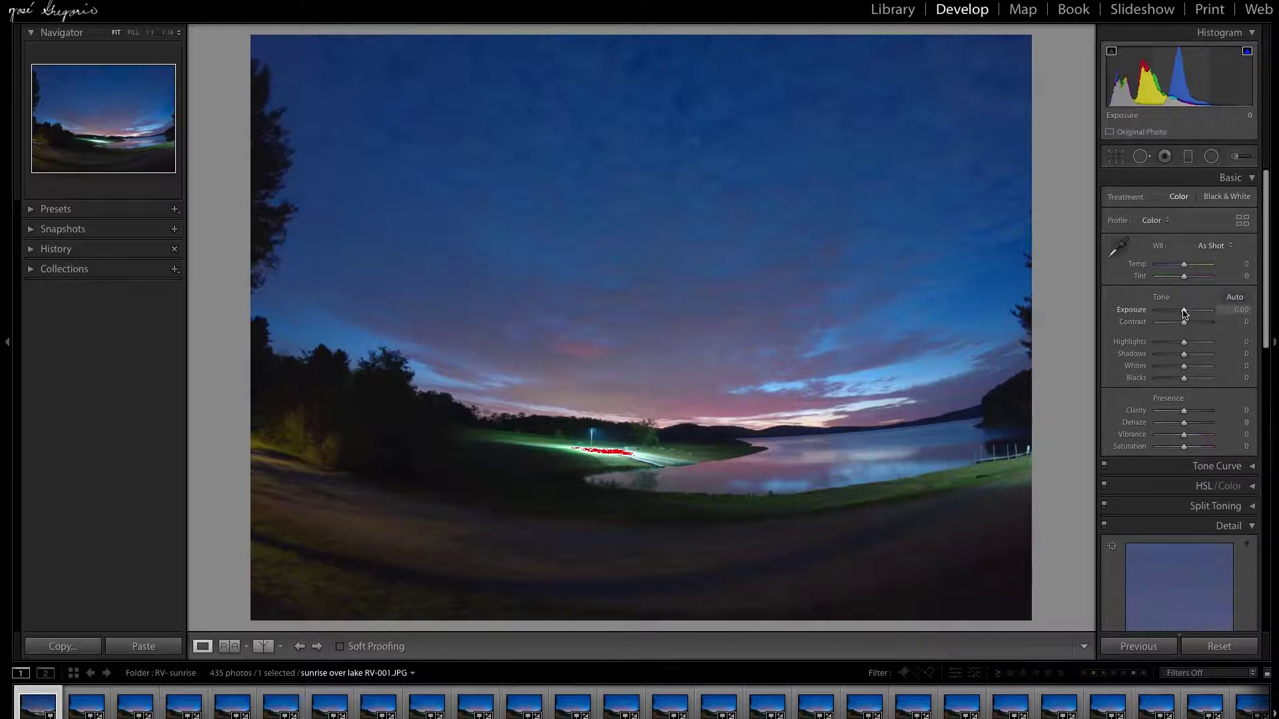
click(1183, 313)
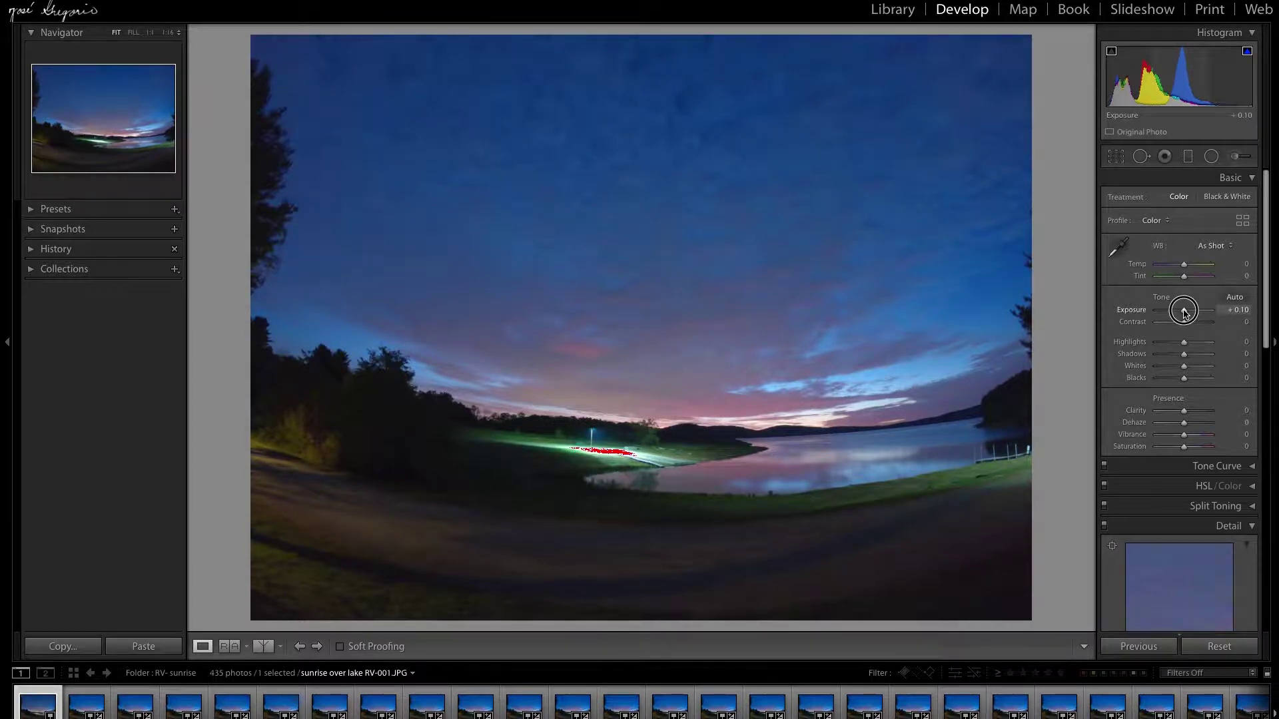
Raise exposure to +0.50 and zoom in on the lamp-lit ground to inspect clipping.
drag(1184, 313, 1186, 314)
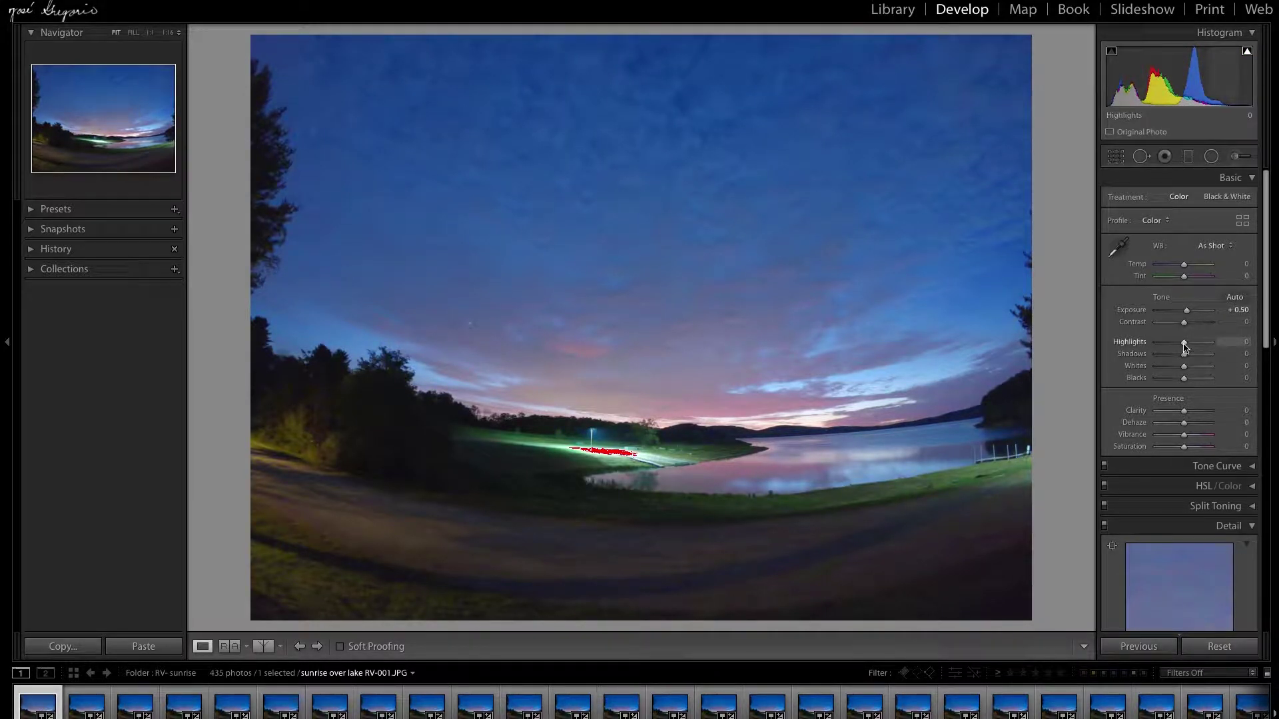
click(601, 454)
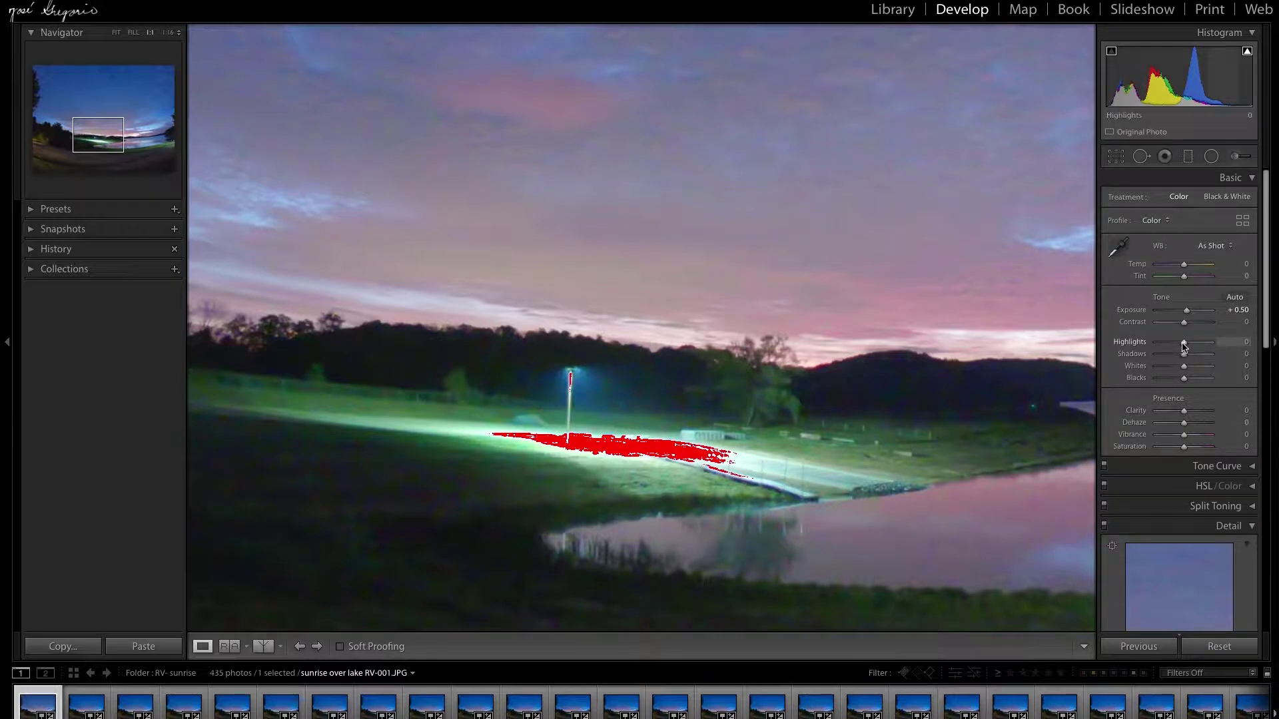
Pull Highlights down to -15 to clear the floodlit grass clipping, then return to Fit.
click(1183, 345)
drag(1183, 346, 1180, 345)
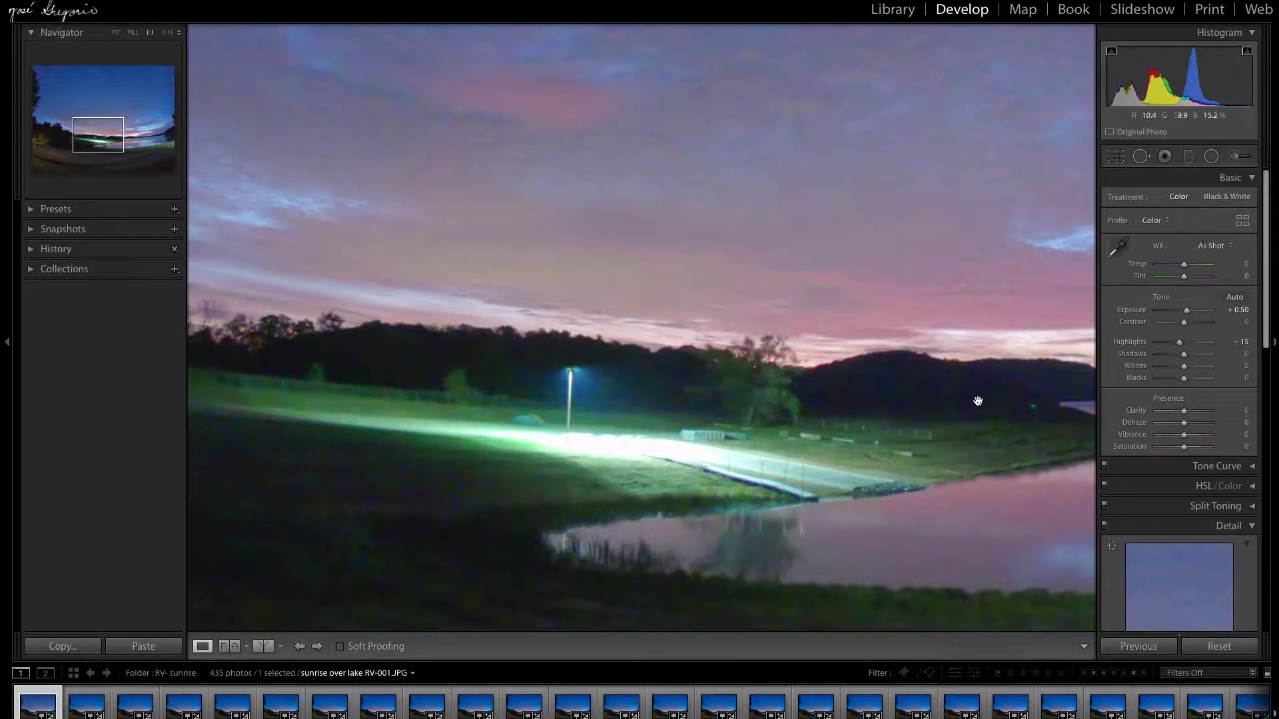
click(983, 442)
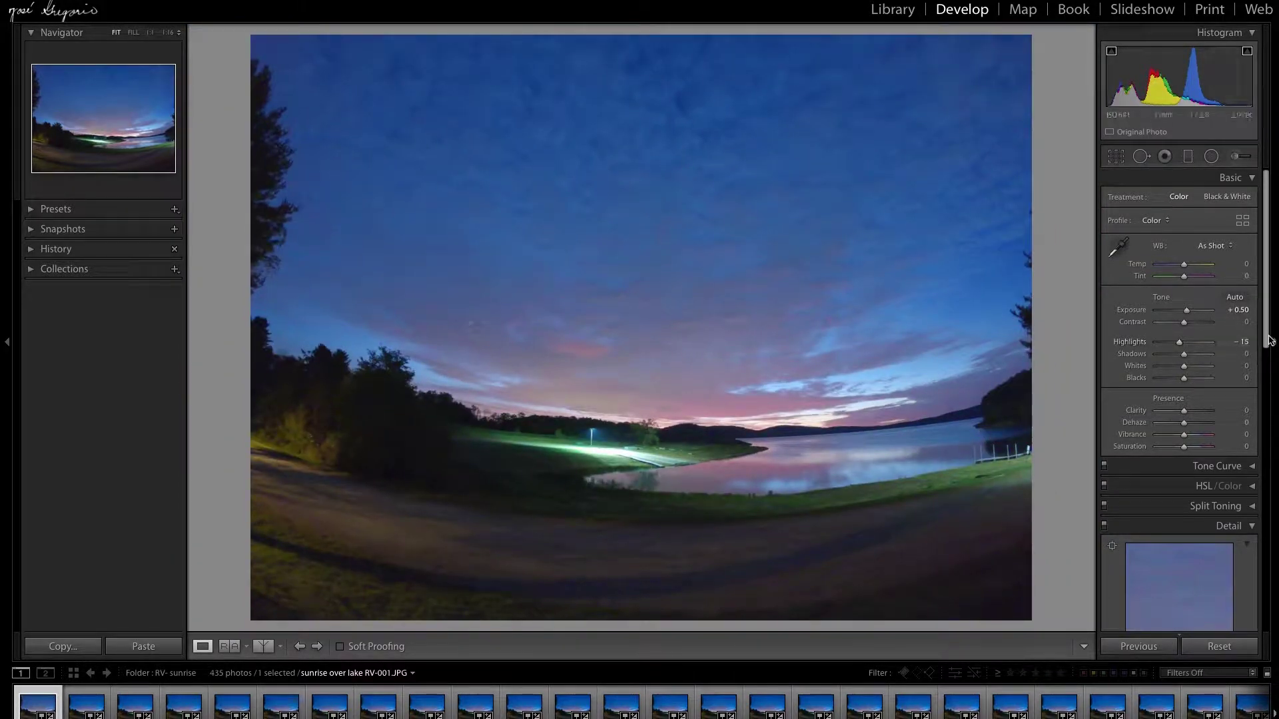
scroll(1239, 335, down, 2)
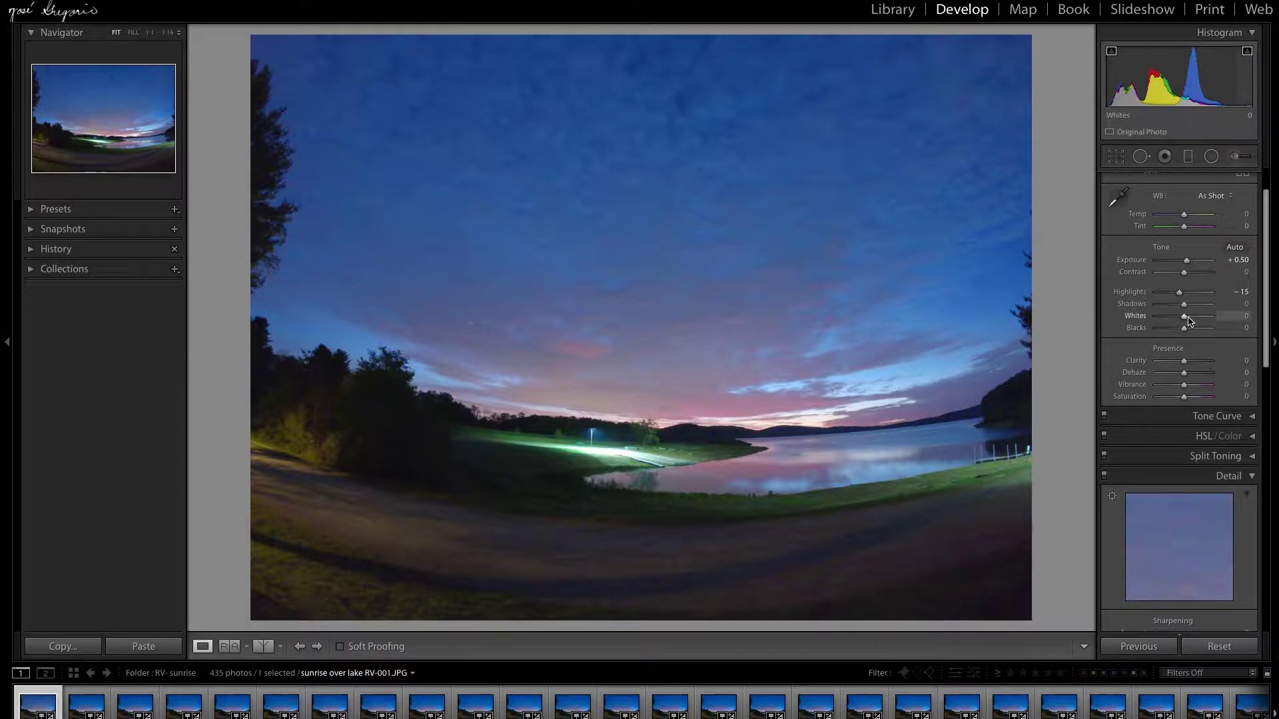
Lower Whites to -5 and lift Shadows to +4 in the Basic panel.
click(1184, 317)
drag(1184, 317, 1181, 318)
drag(1184, 304, 1185, 306)
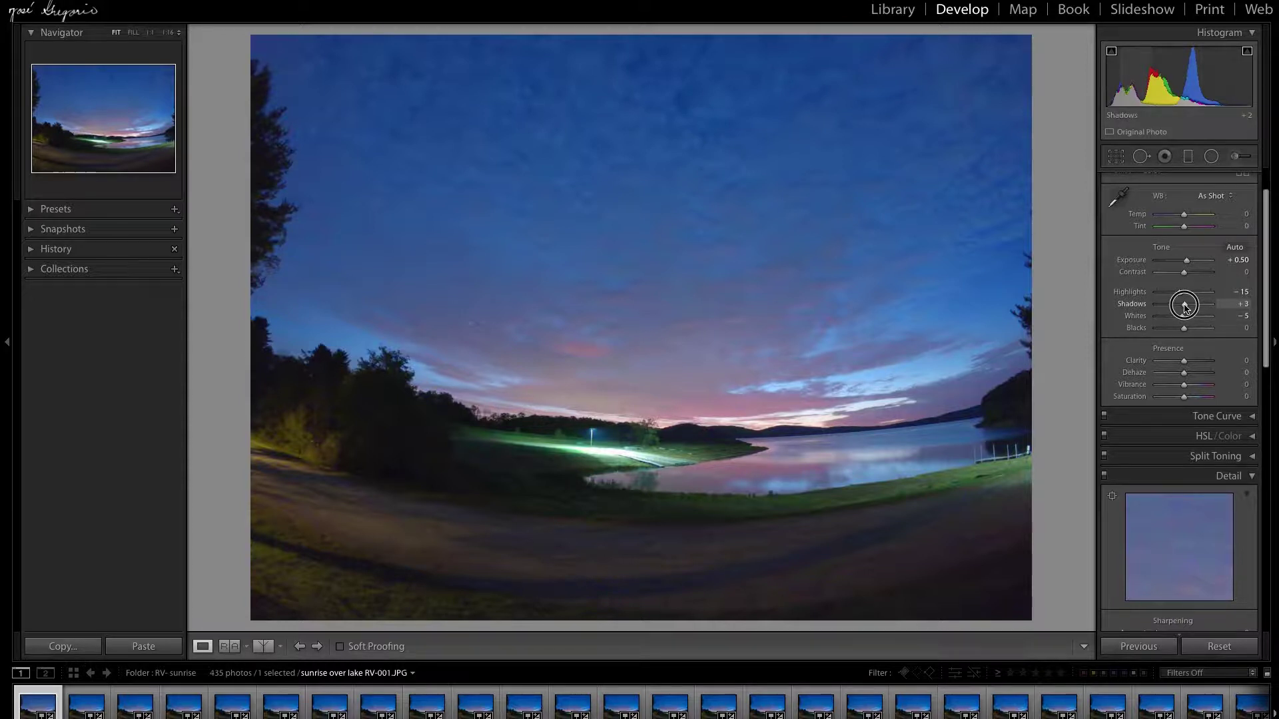
drag(1269, 298, 1269, 313)
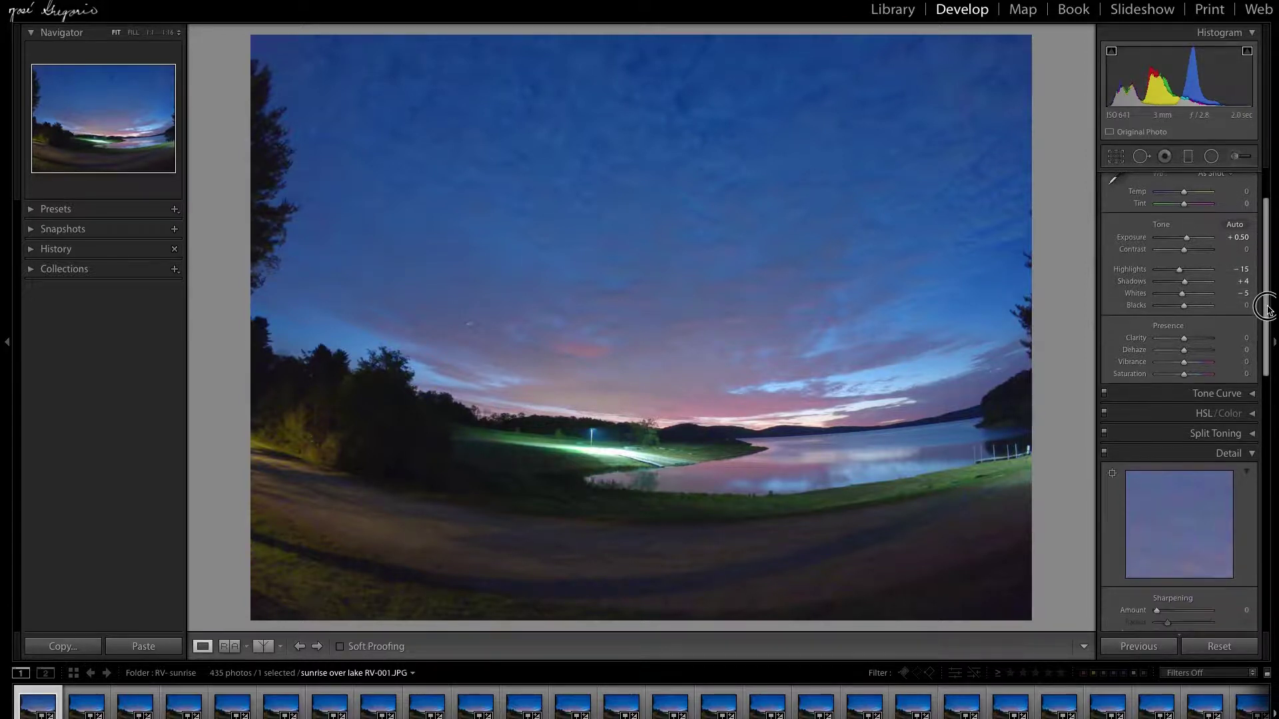
click(800, 450)
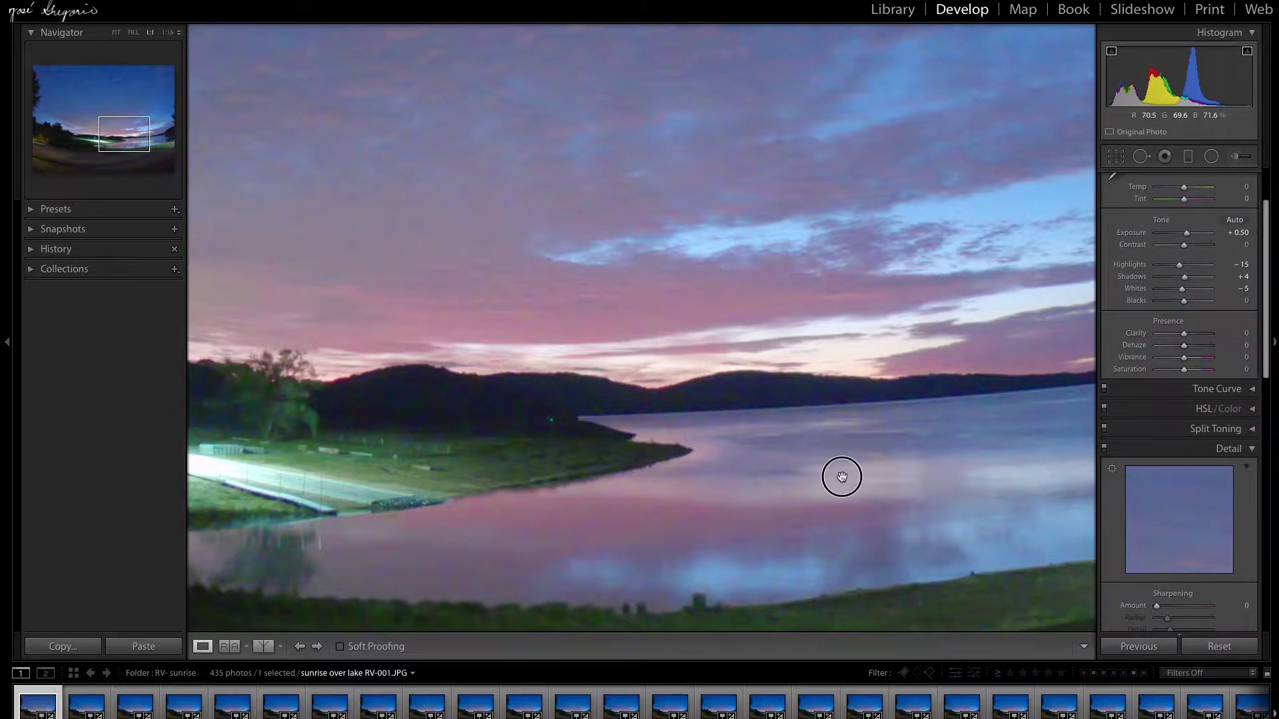
drag(839, 474, 769, 465)
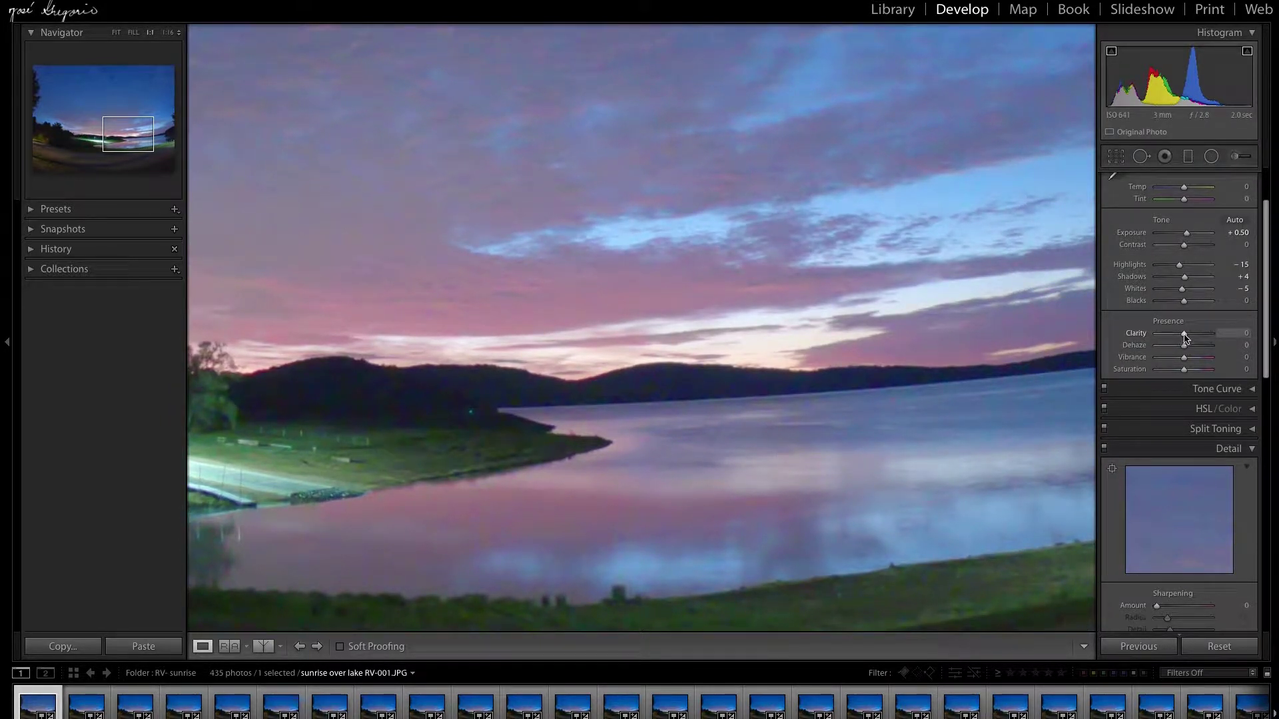
click(1184, 336)
drag(1185, 337, 1186, 337)
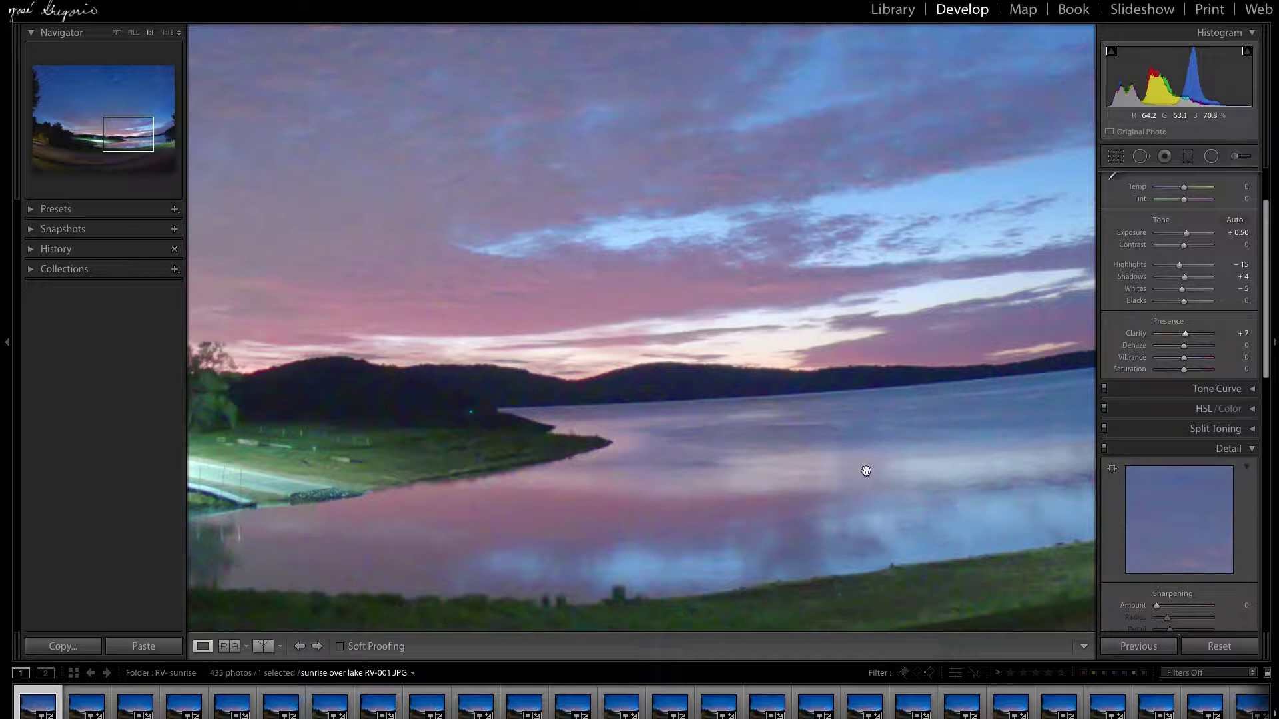
drag(866, 473, 813, 457)
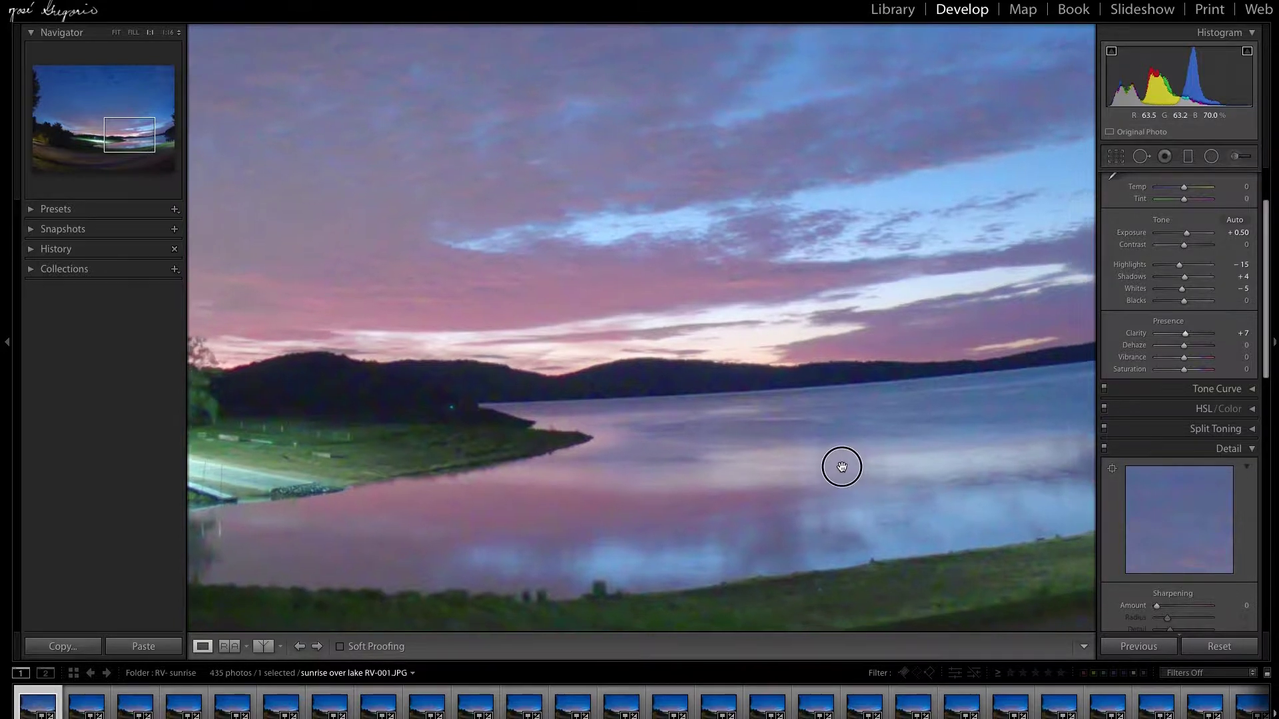
drag(902, 411, 951, 460)
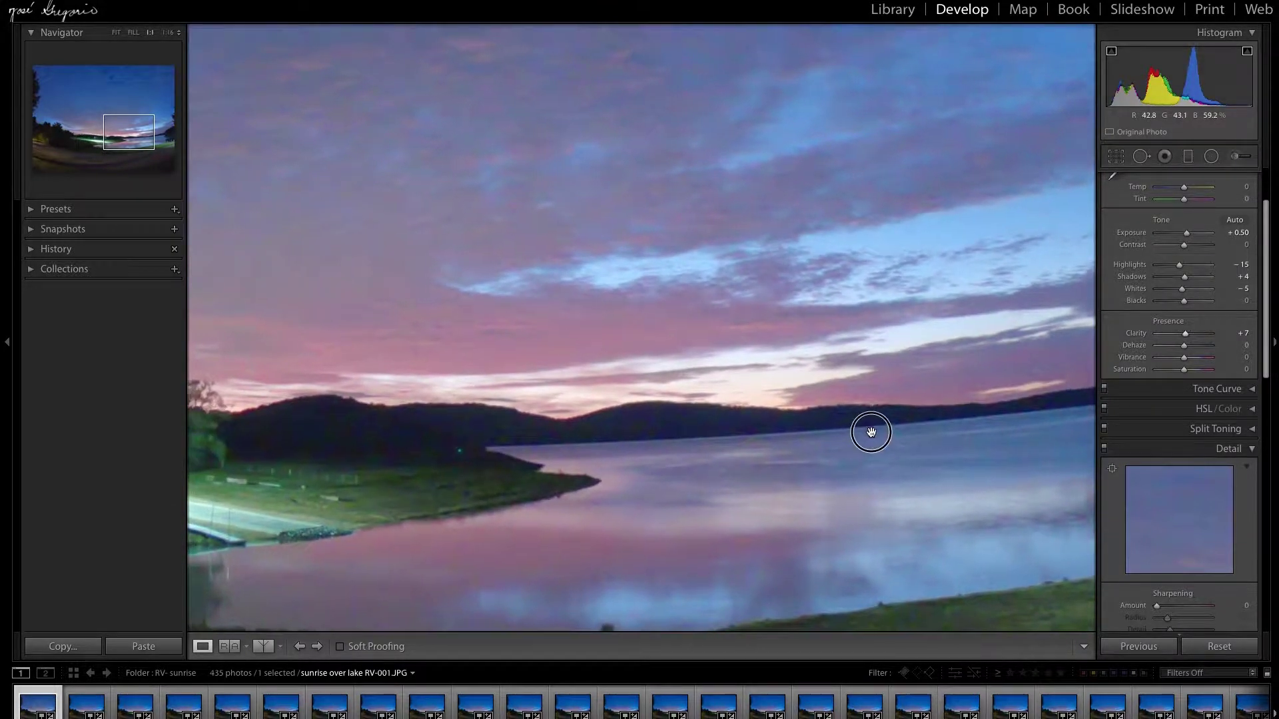
drag(870, 428, 889, 433)
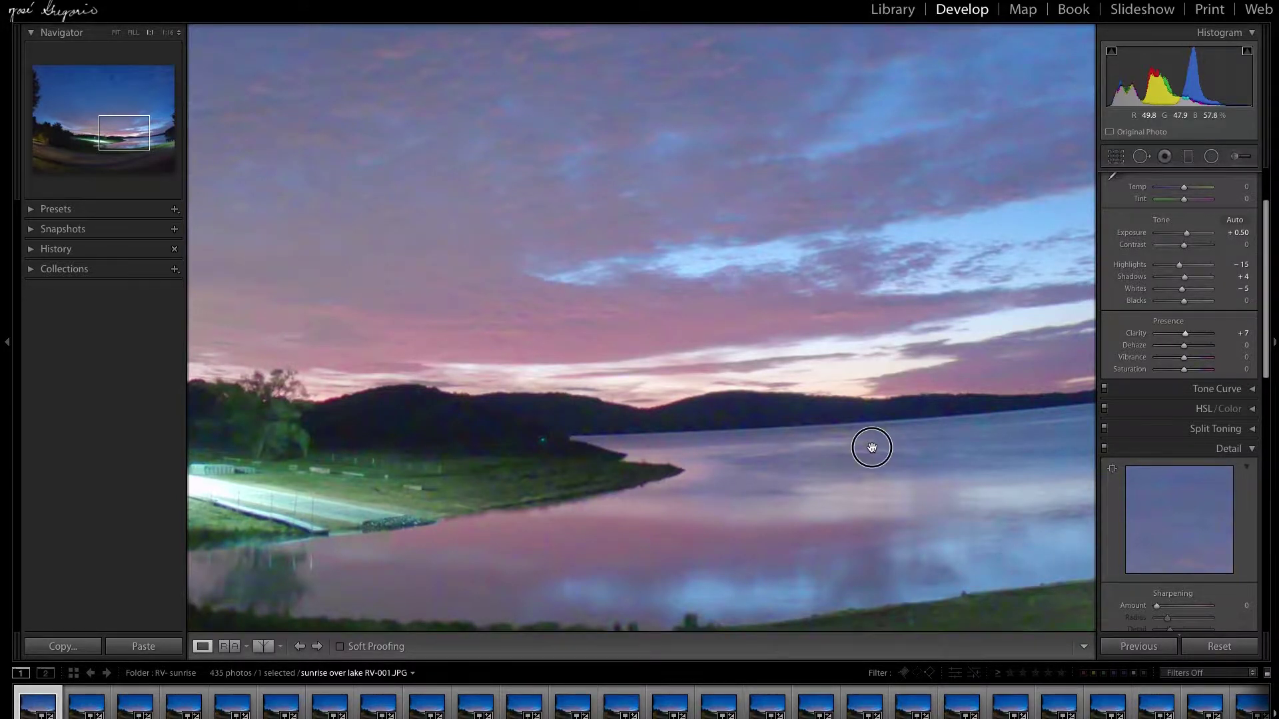
drag(870, 449, 884, 436)
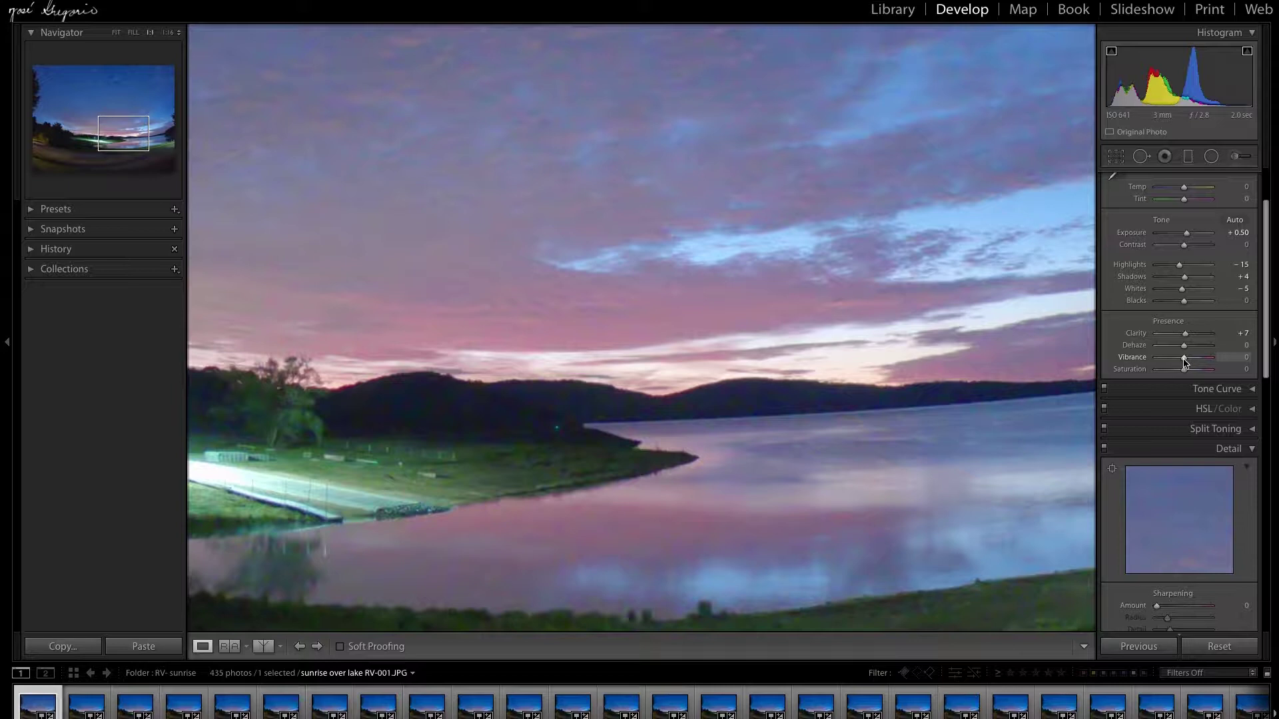
Zoom back to Fit and set Vibrance to +10 and Saturation to +20.
click(965, 466)
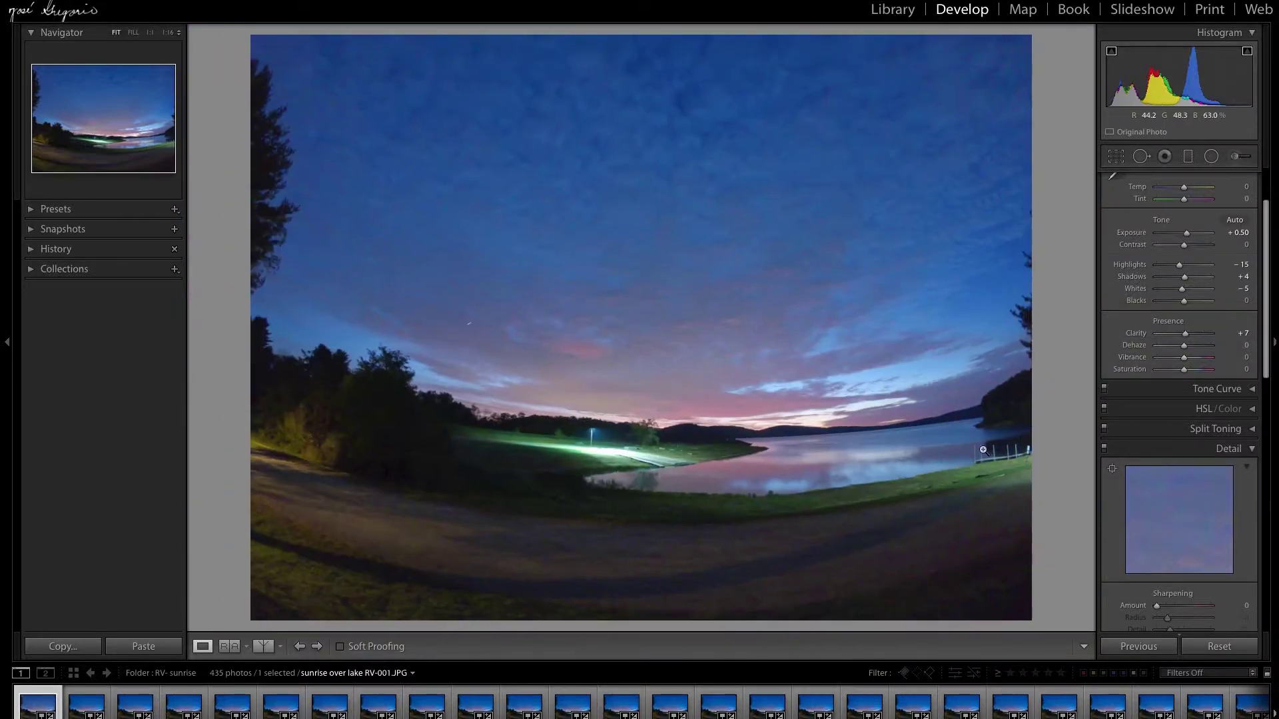
click(1184, 360)
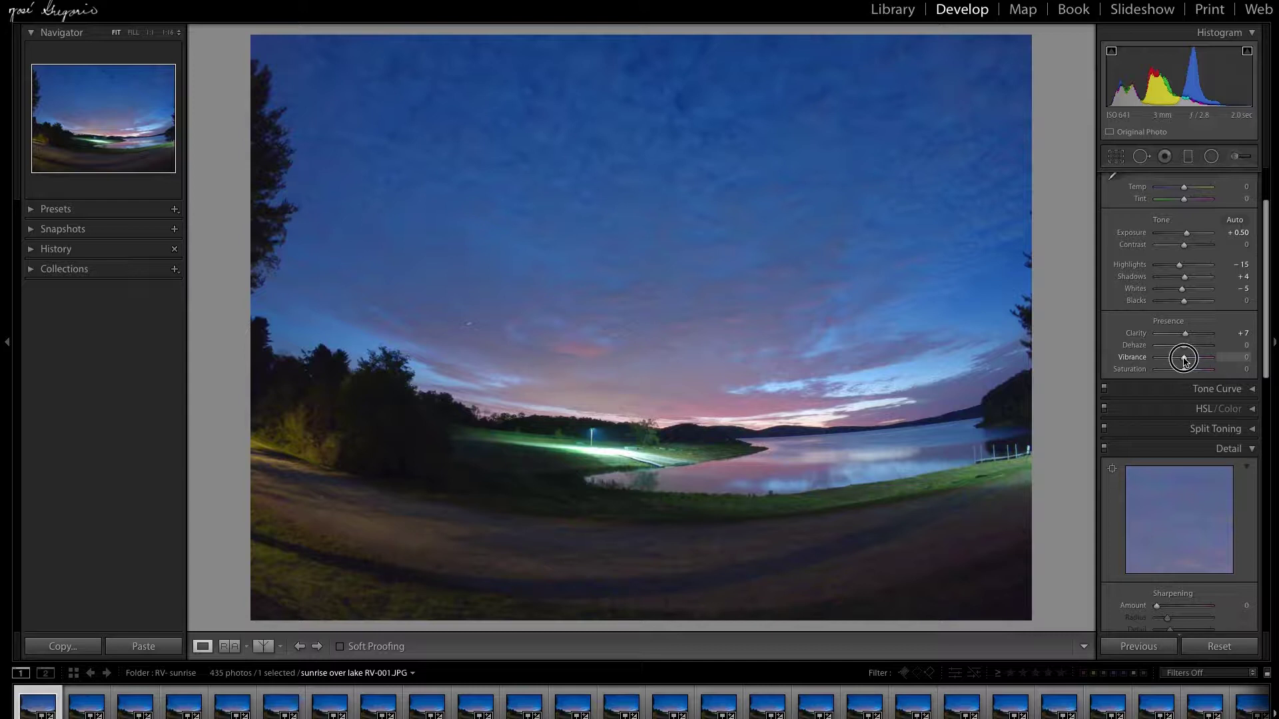
drag(1183, 360, 1188, 360)
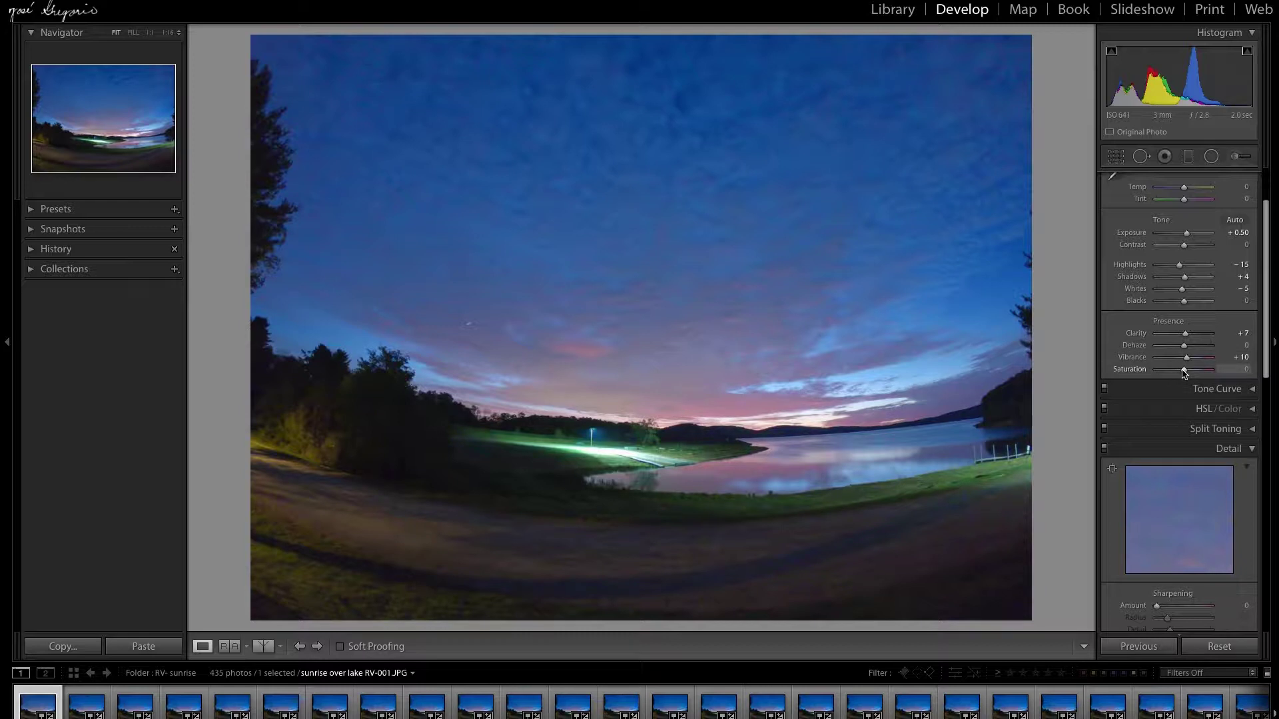
drag(1185, 370, 1189, 371)
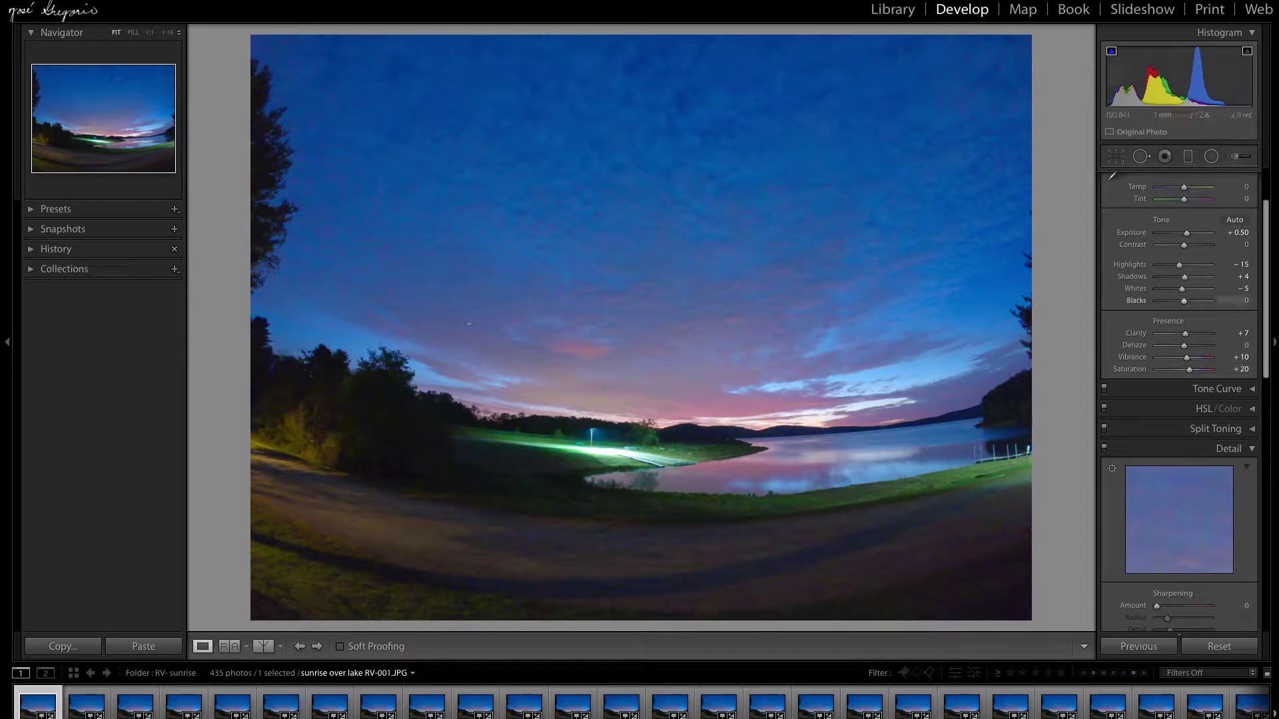
drag(1266, 239, 1264, 427)
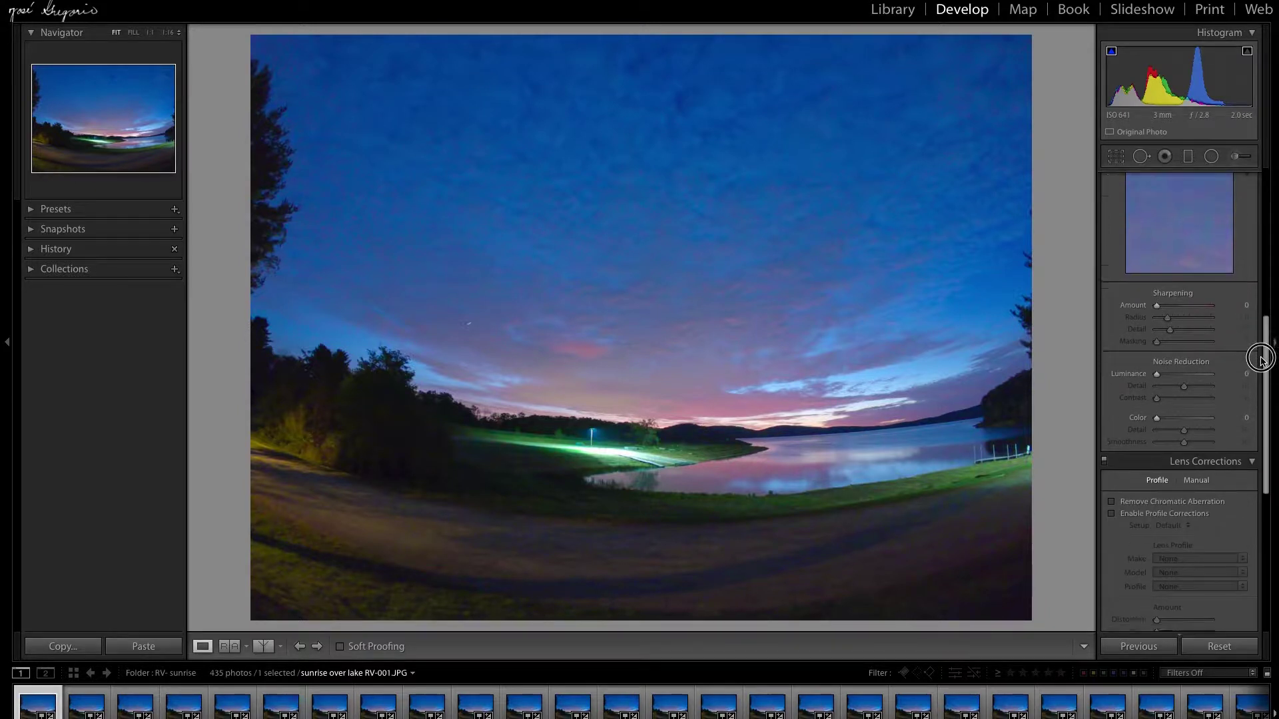
drag(1264, 427, 1265, 437)
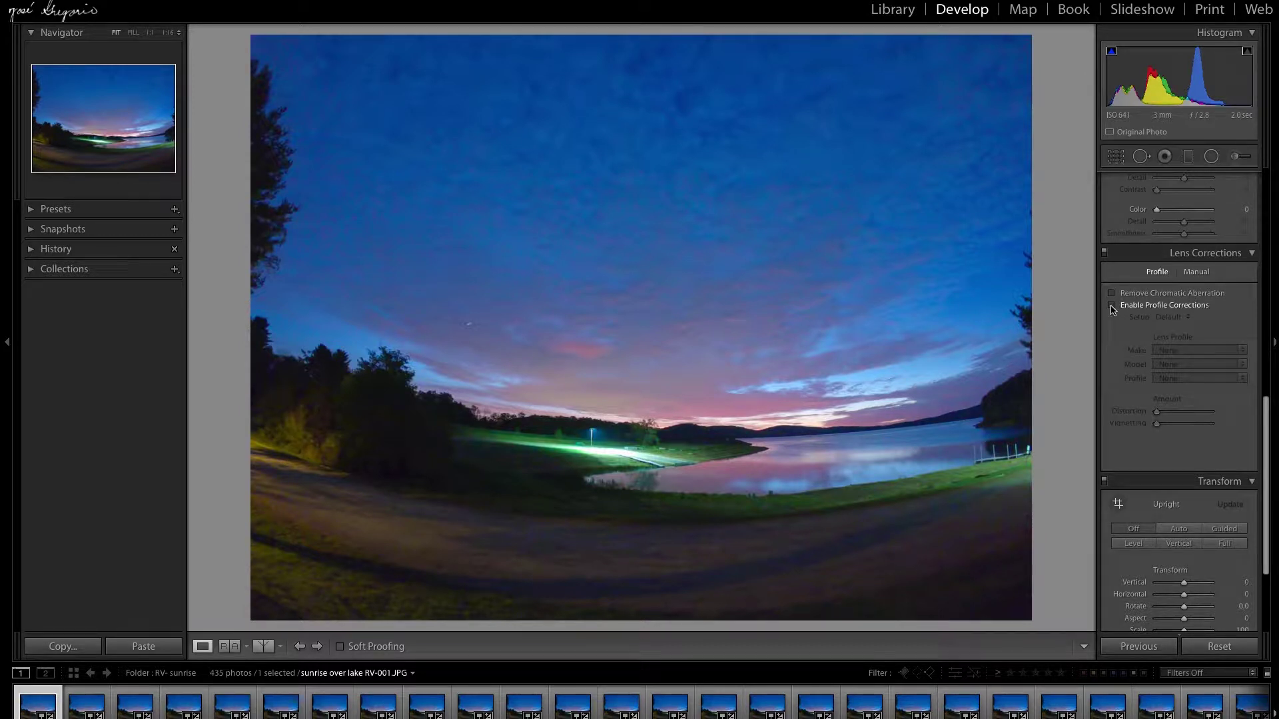
click(1112, 306)
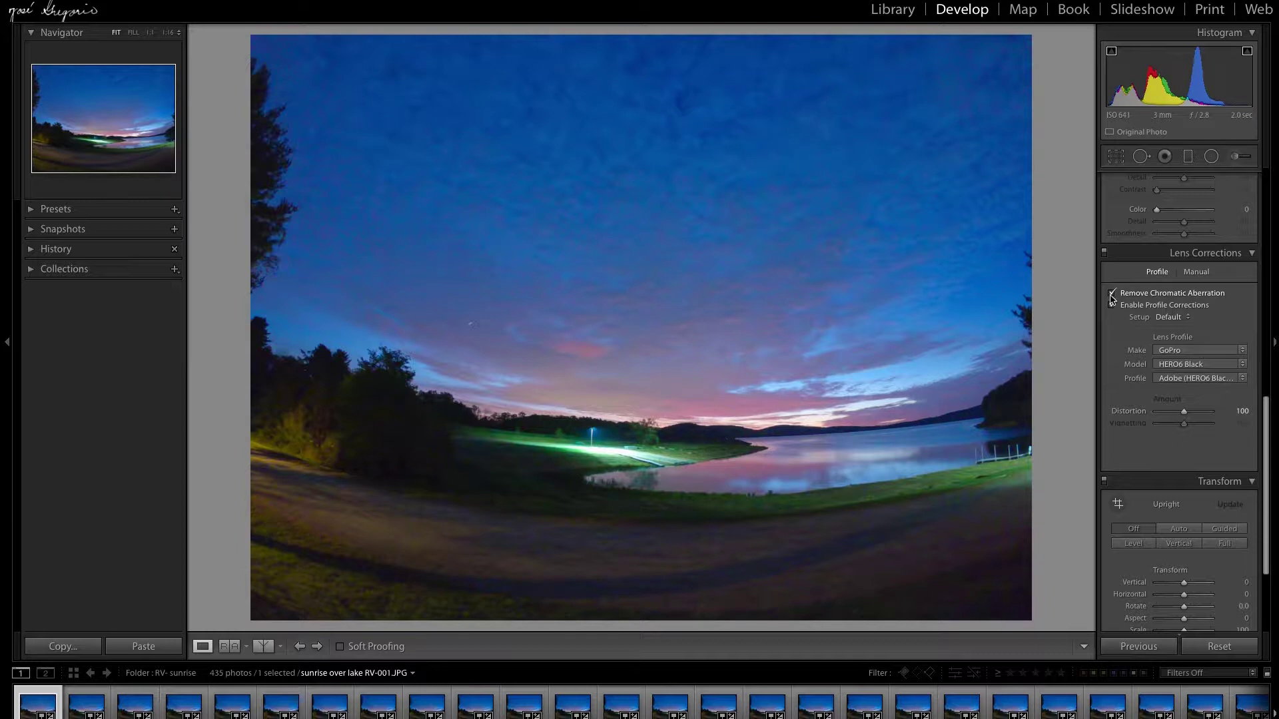
click(1112, 293)
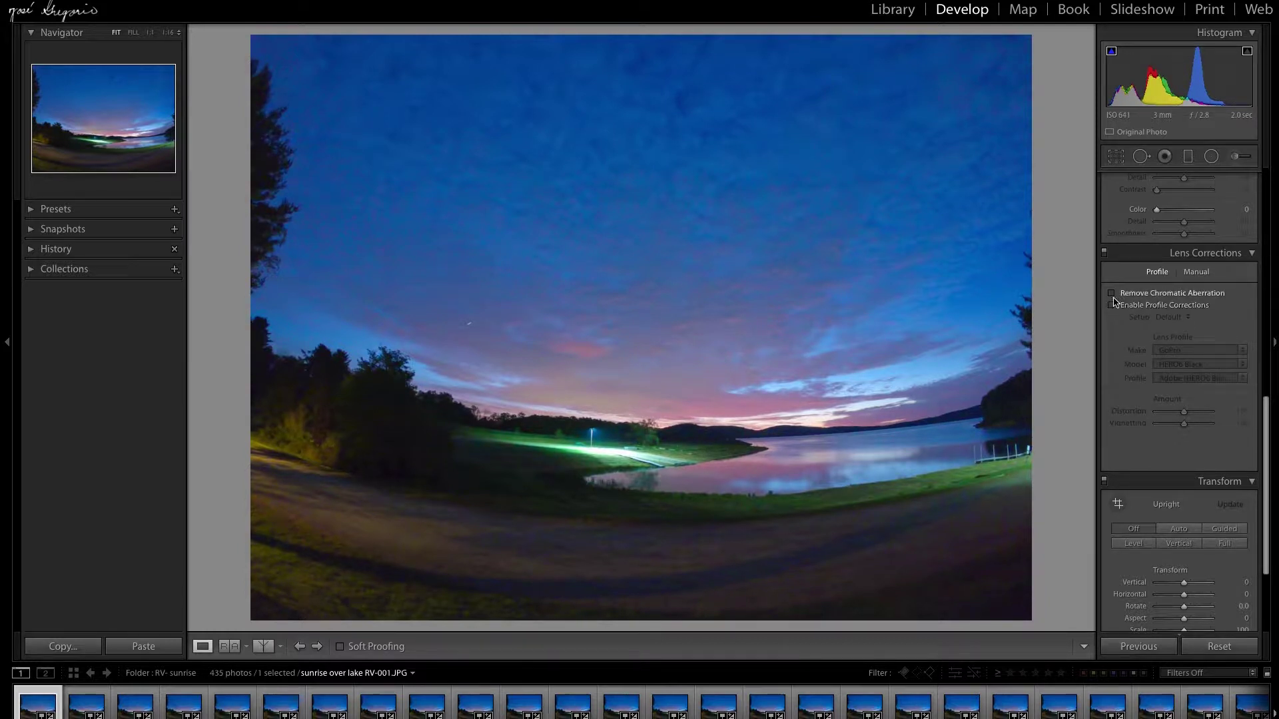
mouse_move(1265, 425)
mouse_down()
mouse_move(1263, 498)
mouse_move(1269, 268)
mouse_up()
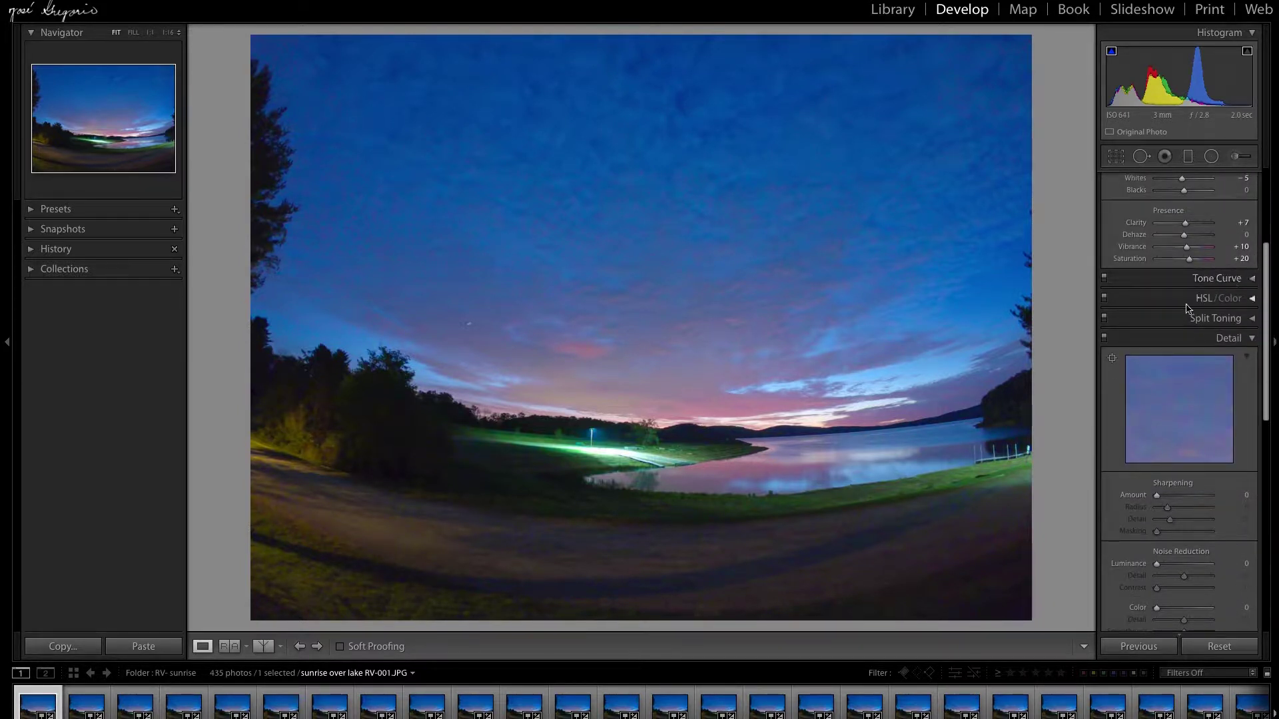
Expand the HSL/Color panel to show hue, saturation and luminance for every colour.
click(1249, 305)
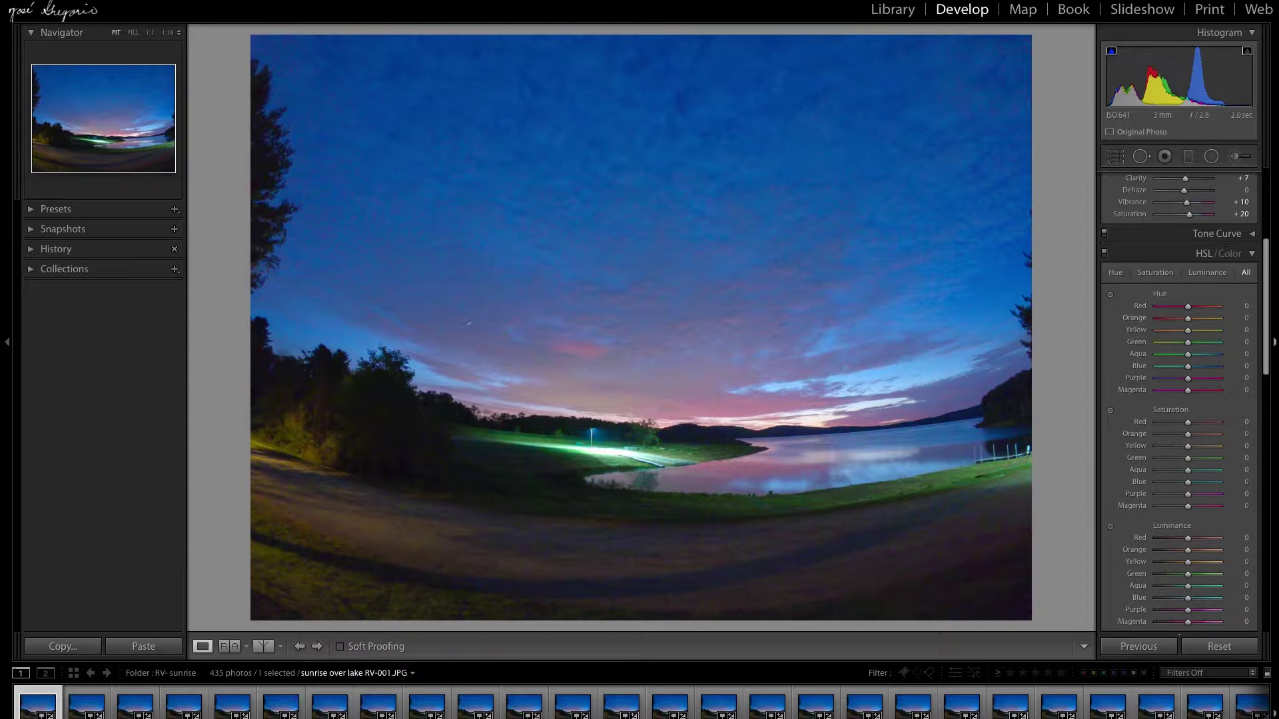
drag(1269, 313, 1267, 328)
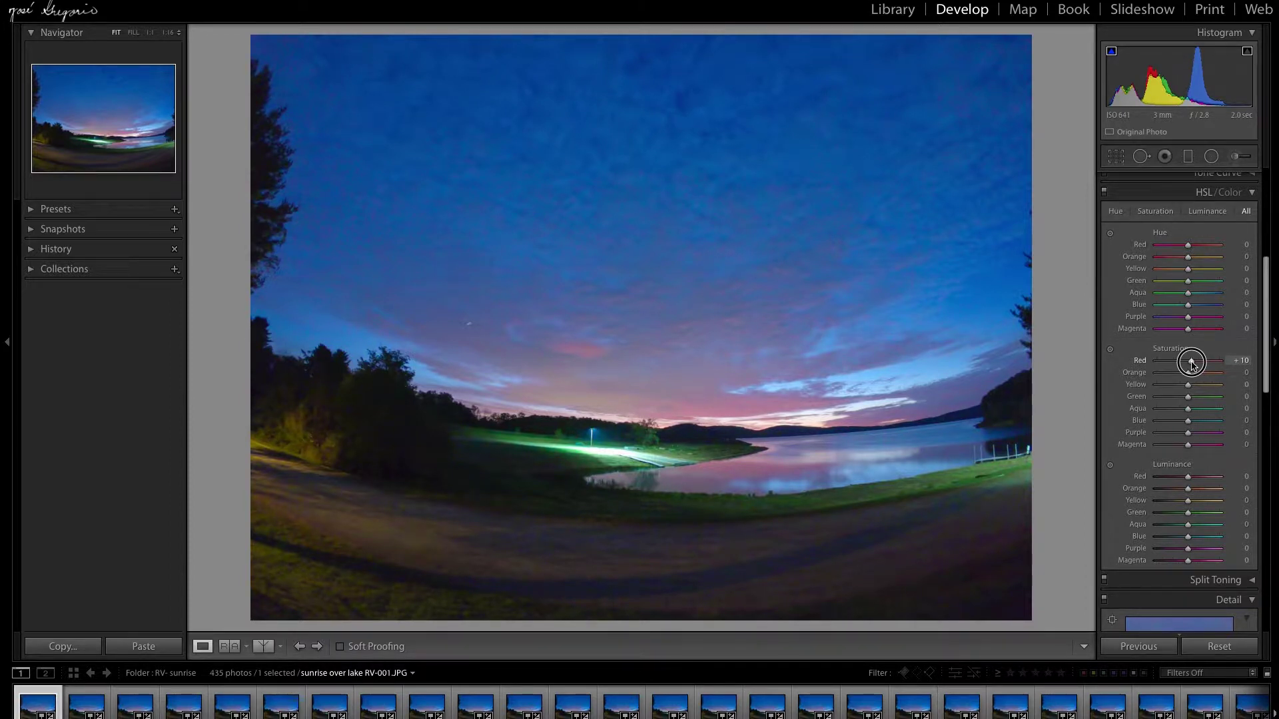
Check the sky and shoreline up close, then shift the Blue hue to +5.
click(692, 398)
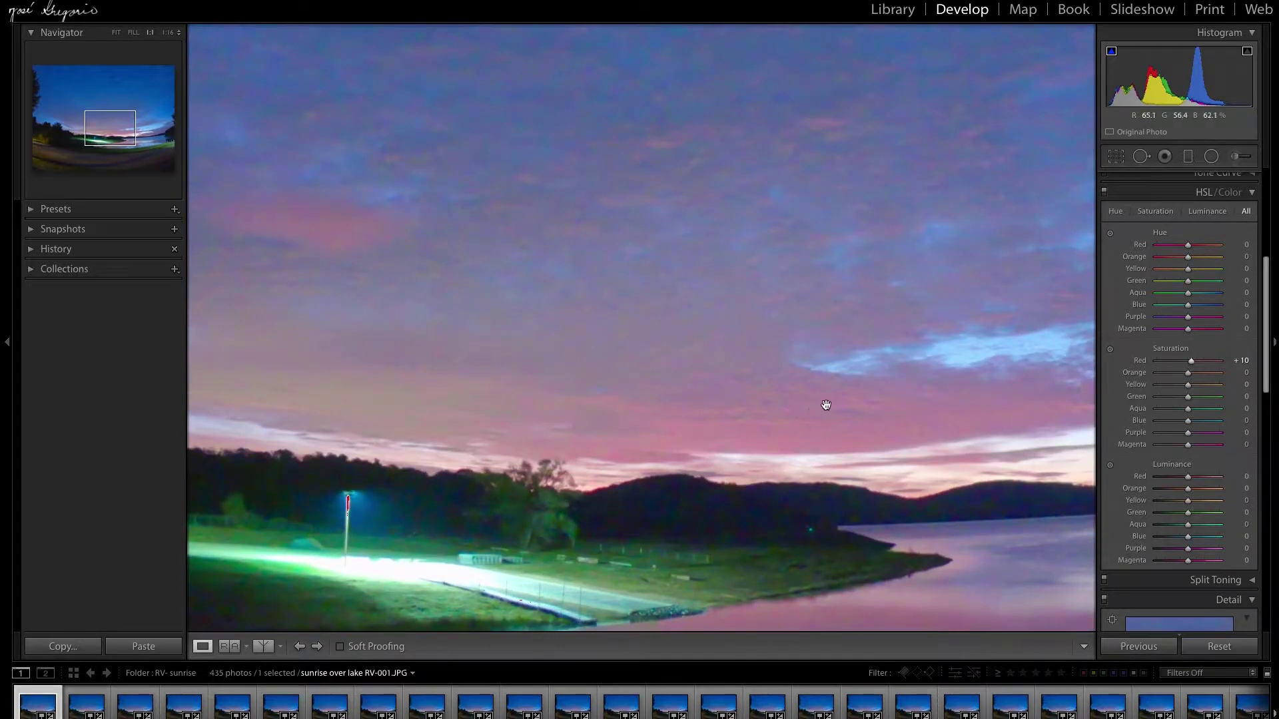
drag(567, 423, 716, 406)
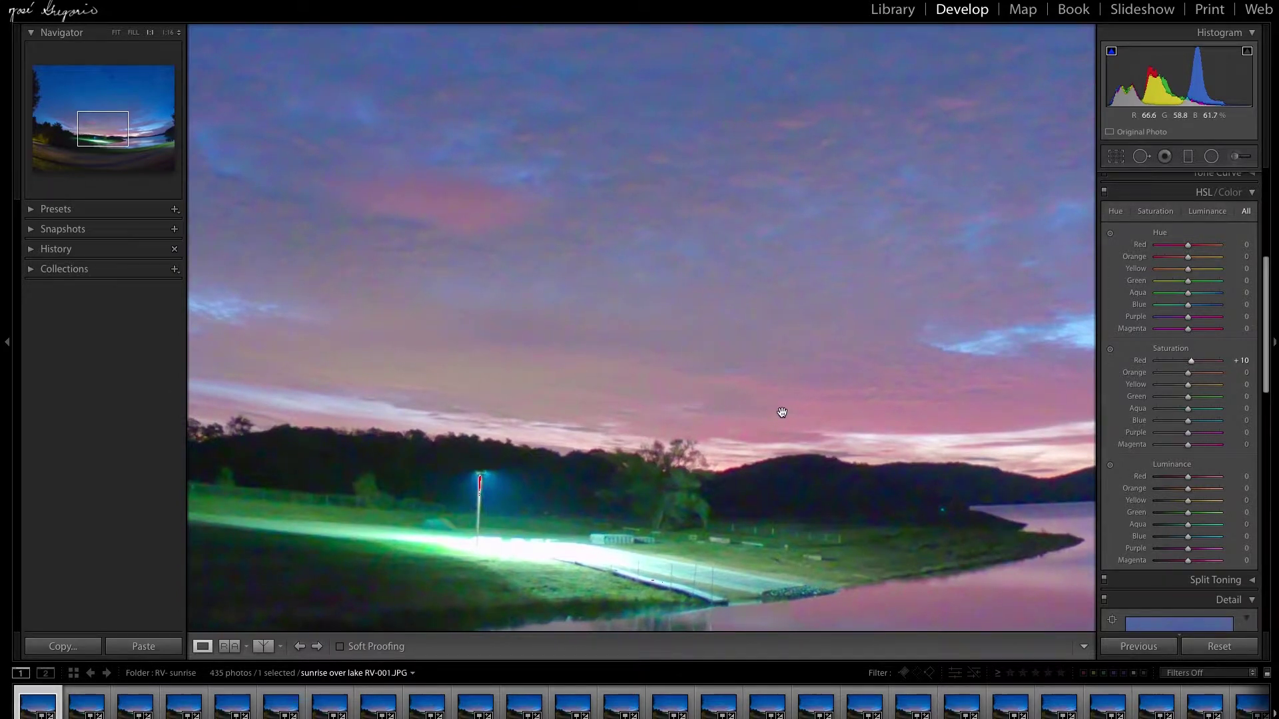
click(782, 411)
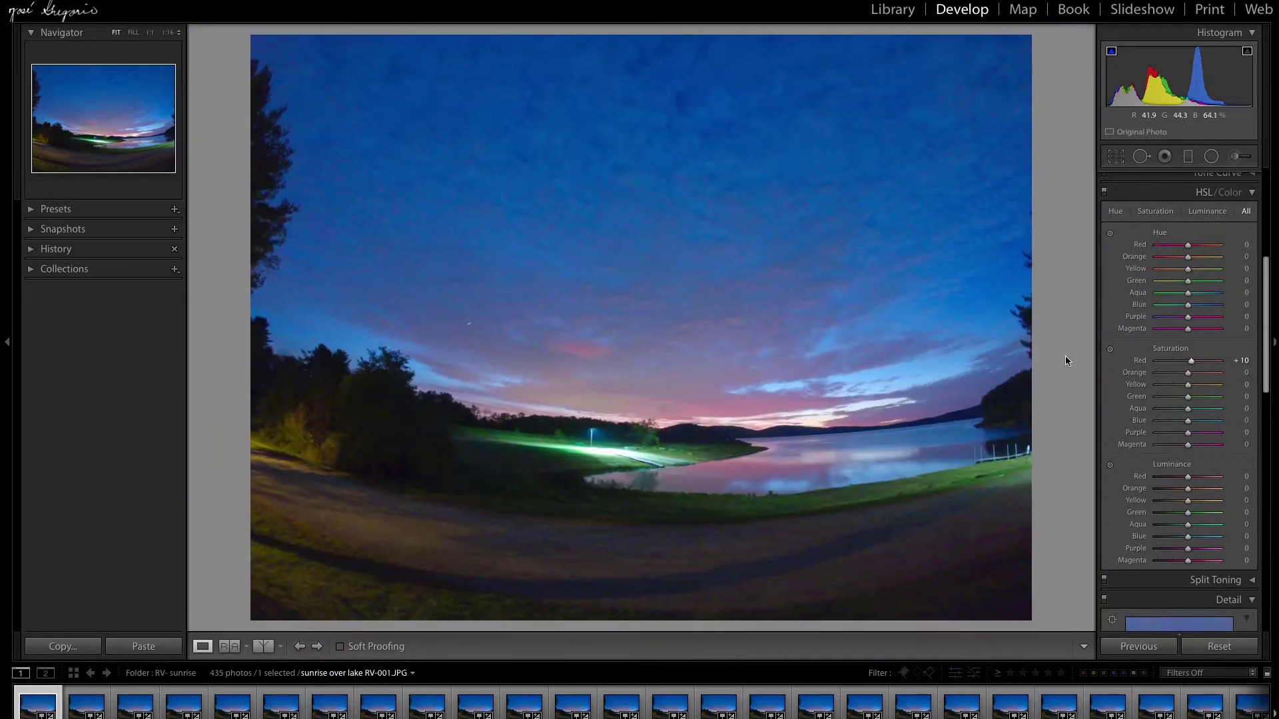
drag(1270, 325, 1267, 306)
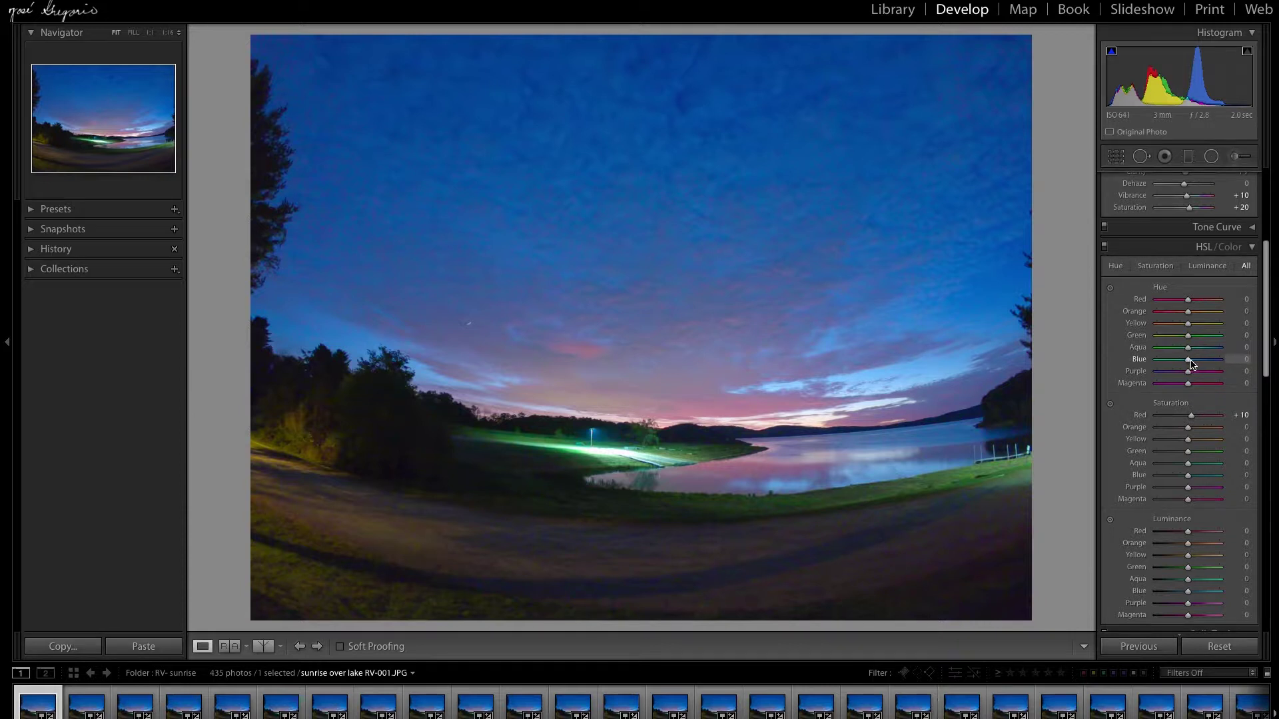
drag(1187, 361, 1188, 362)
drag(1189, 362, 1189, 363)
drag(1268, 344, 1268, 327)
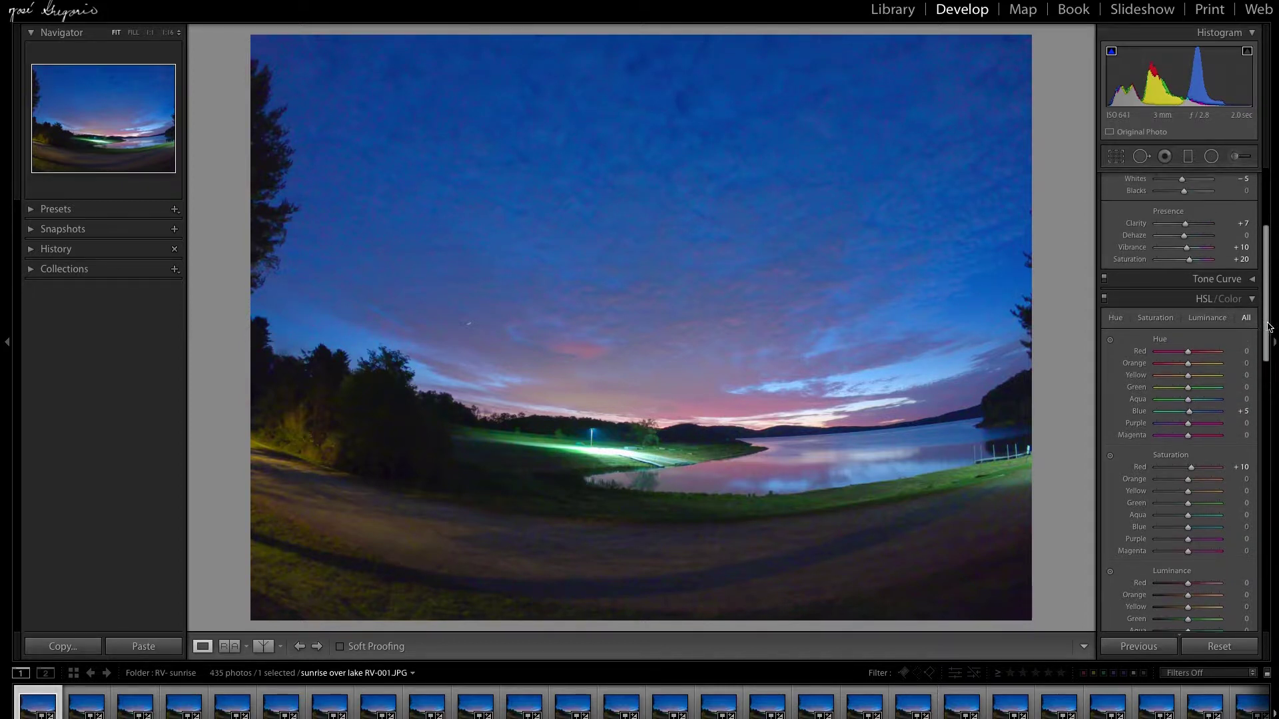
Collapse HSL, inspect the sky in the Detail preview, and switch to Before/After view.
click(1251, 300)
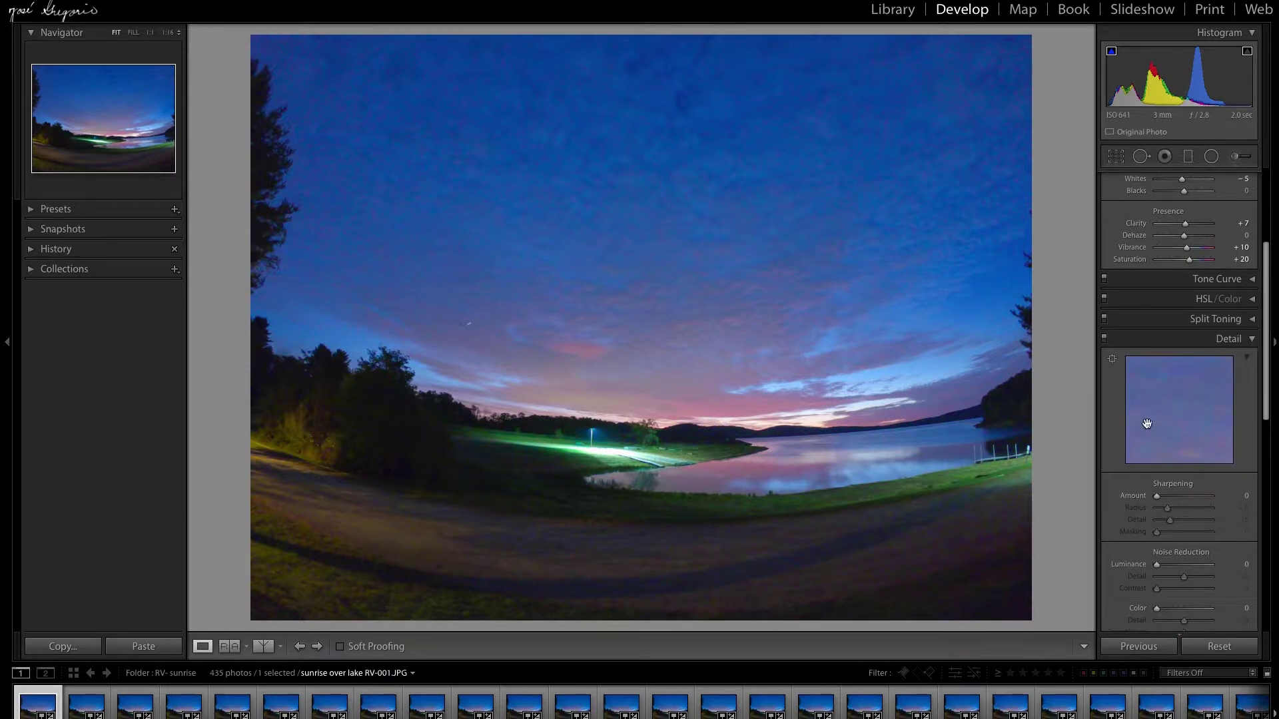
click(668, 399)
click(646, 420)
click(1191, 424)
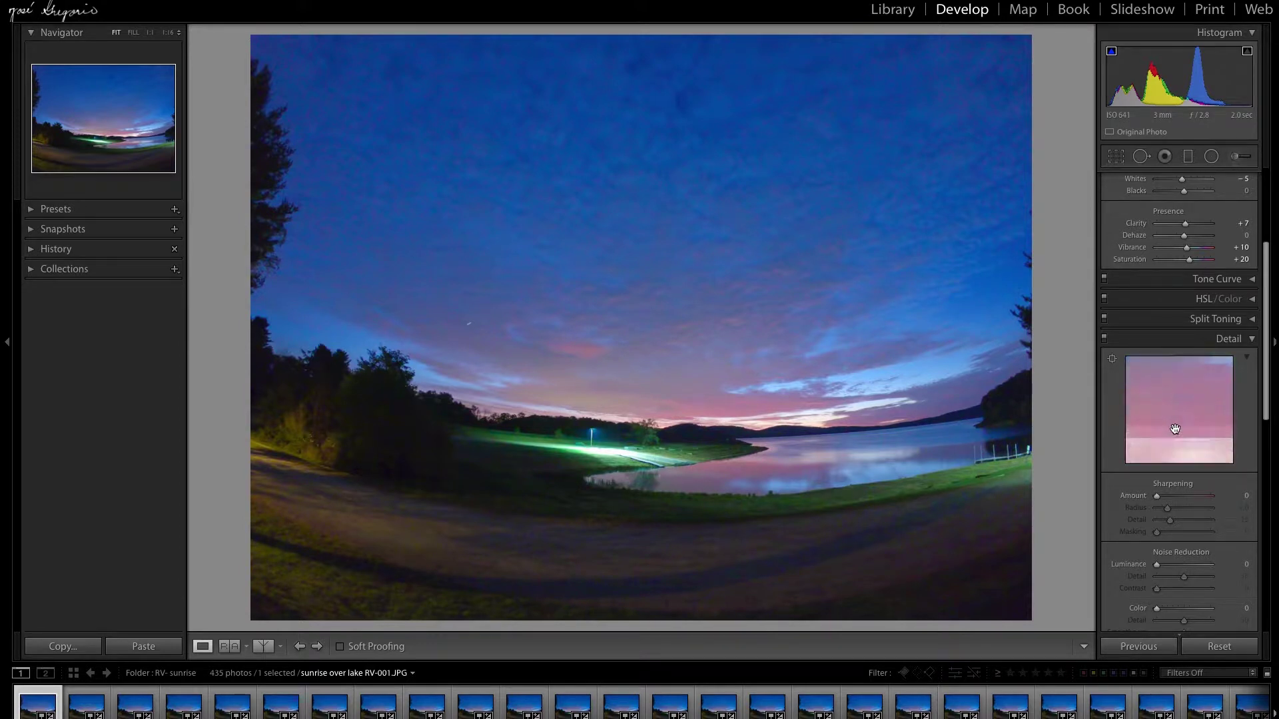
mouse_move(1170, 423)
mouse_down()
mouse_move(1198, 403)
mouse_move(1187, 415)
mouse_up()
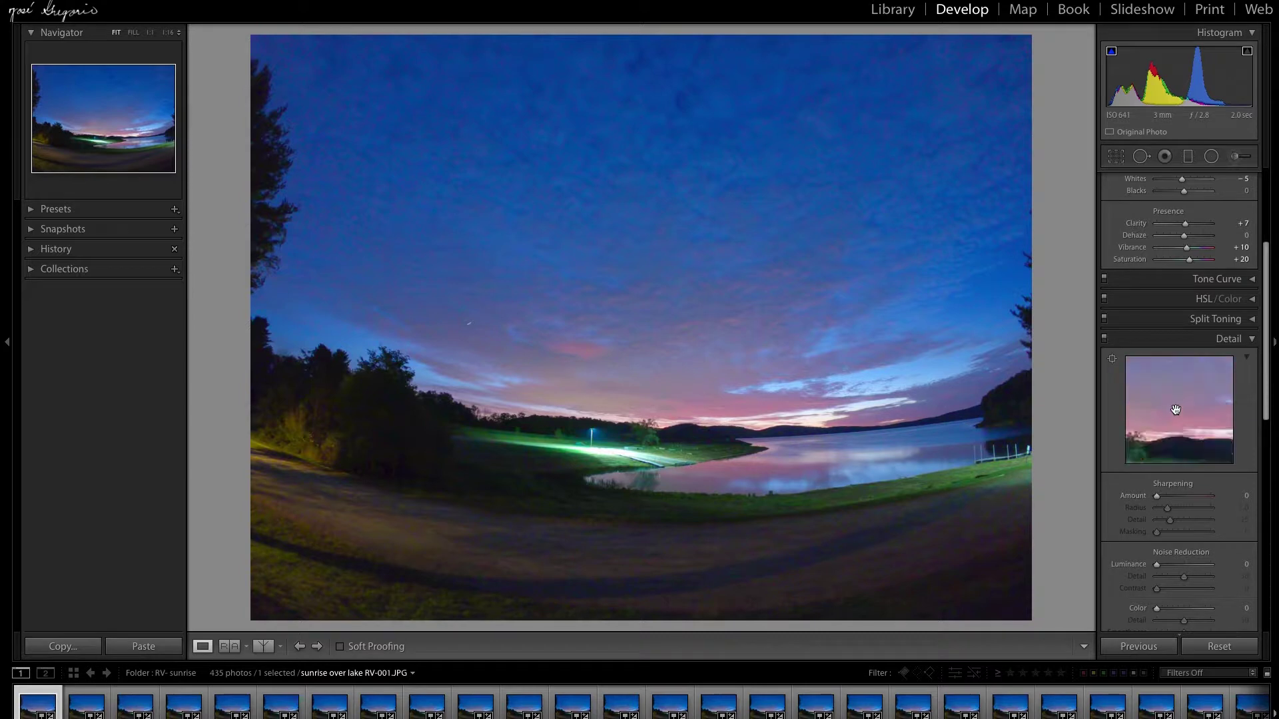
drag(1187, 415, 1174, 408)
click(1173, 407)
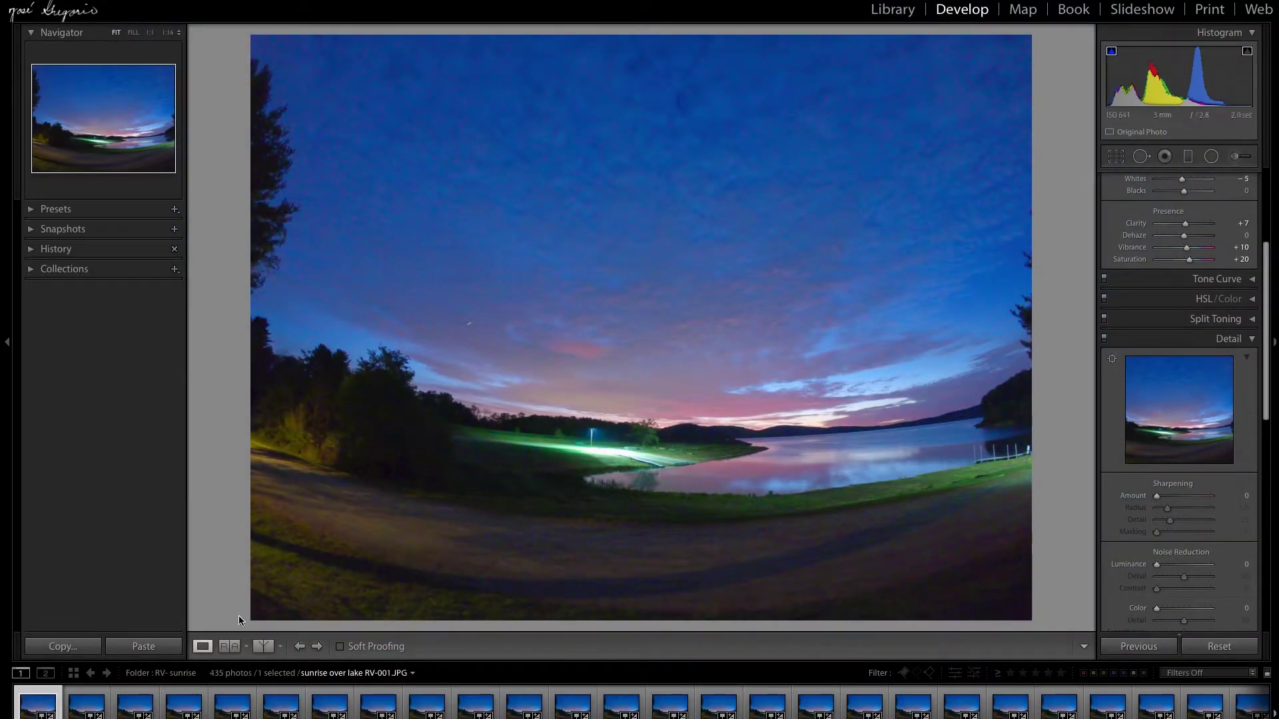
click(260, 648)
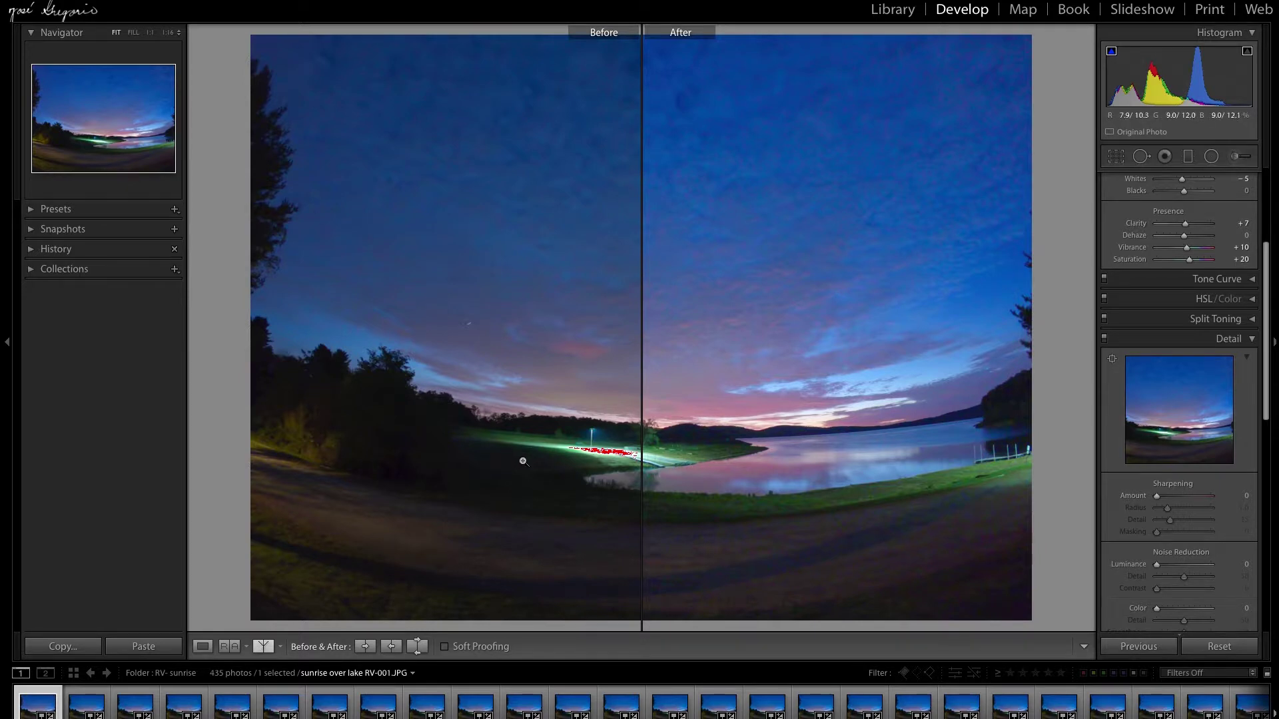
Inspect the lit shoreline zoomed in, then return to the single Loupe view.
click(507, 461)
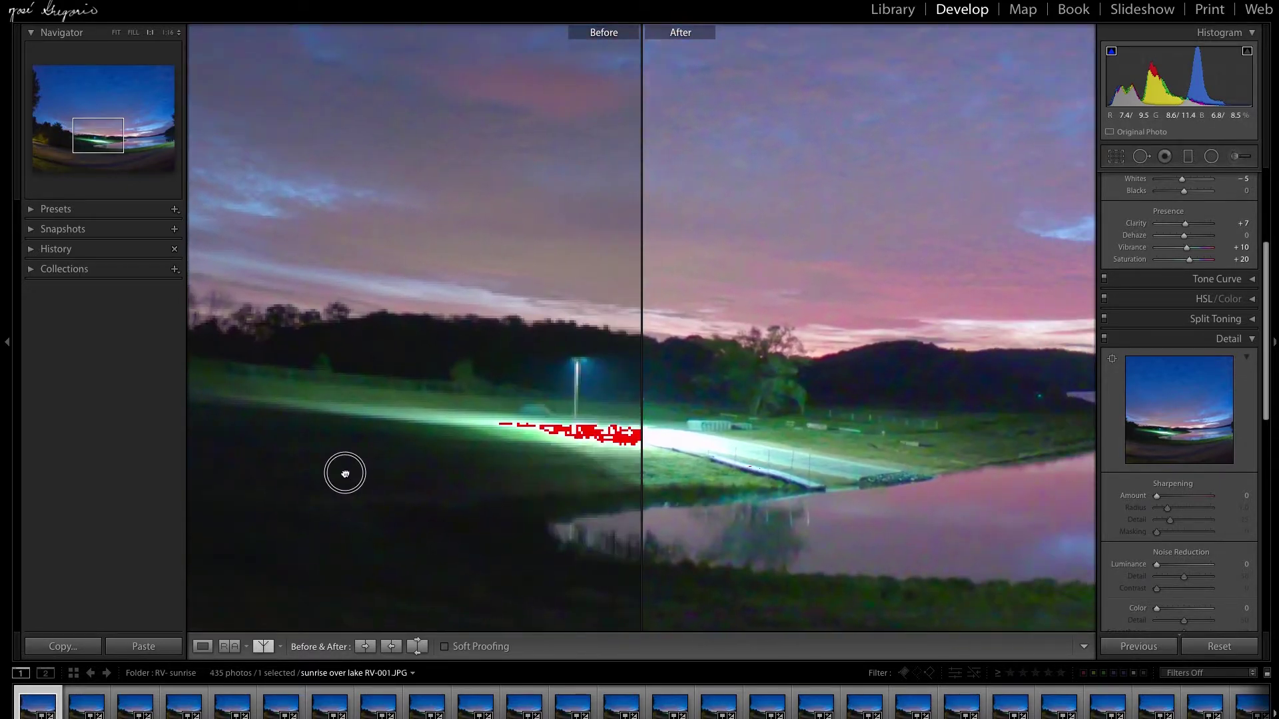
drag(498, 465, 280, 473)
click(294, 473)
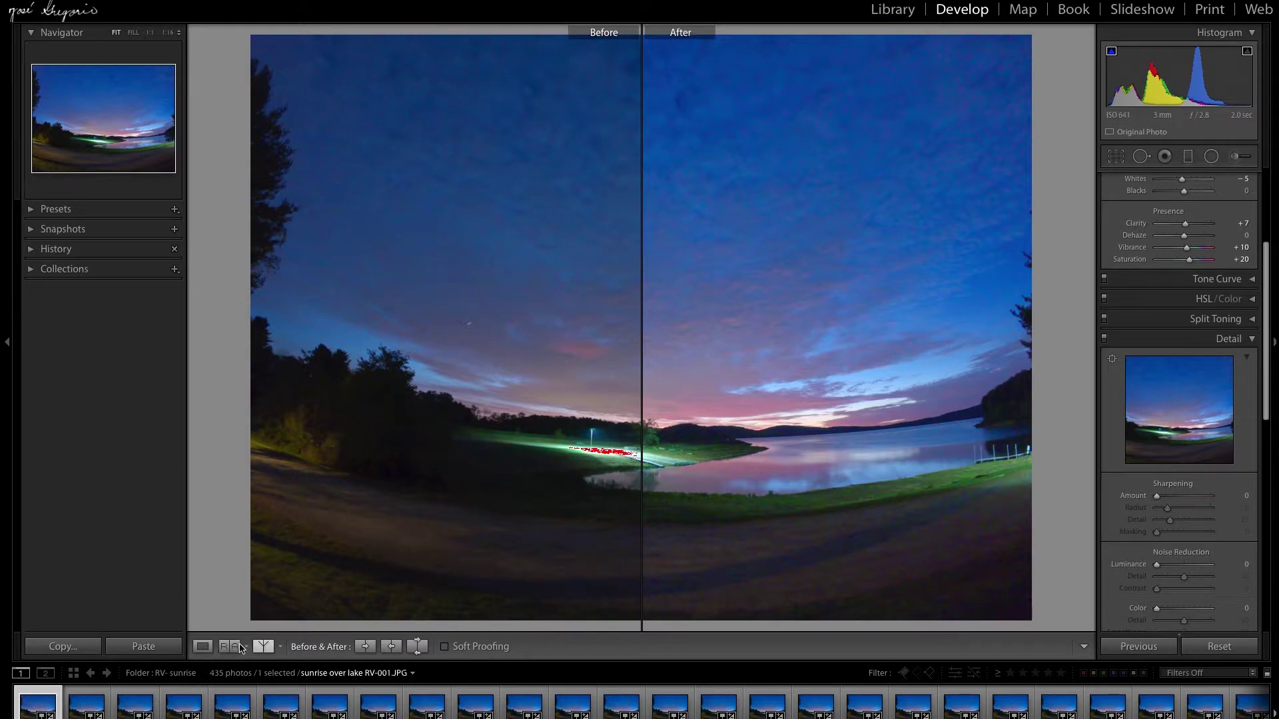
click(201, 646)
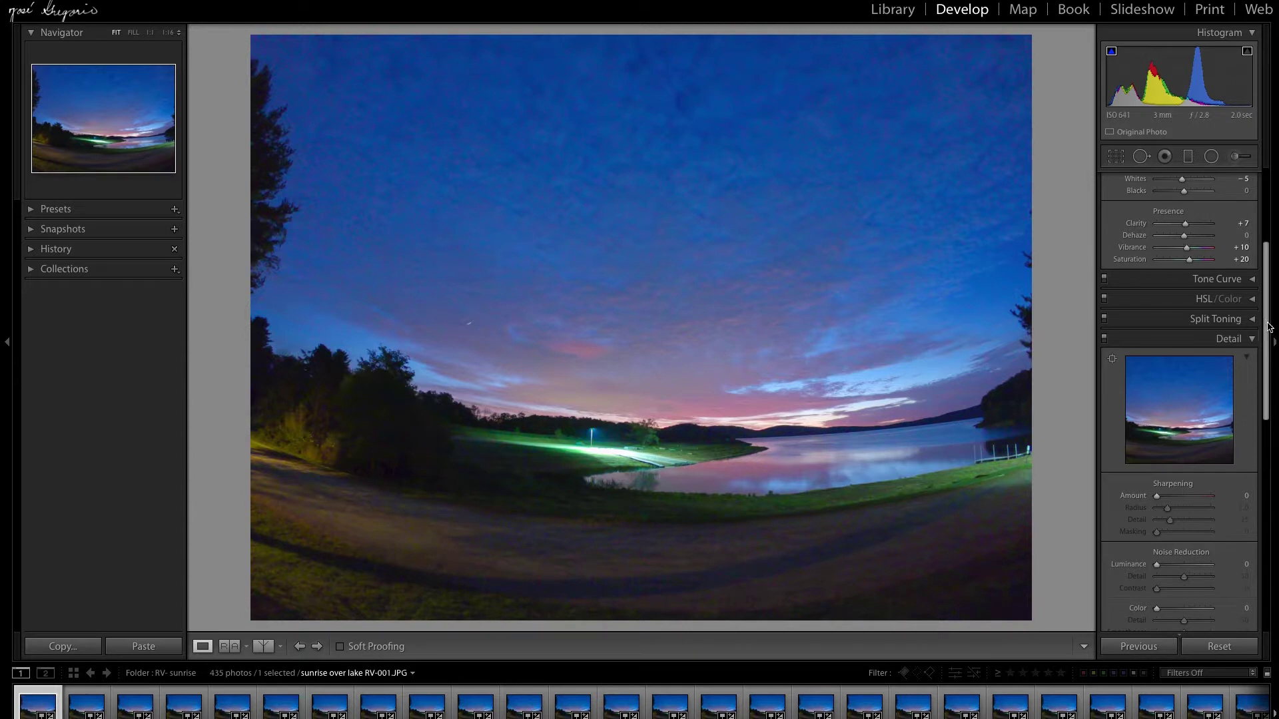
drag(1269, 327, 1265, 248)
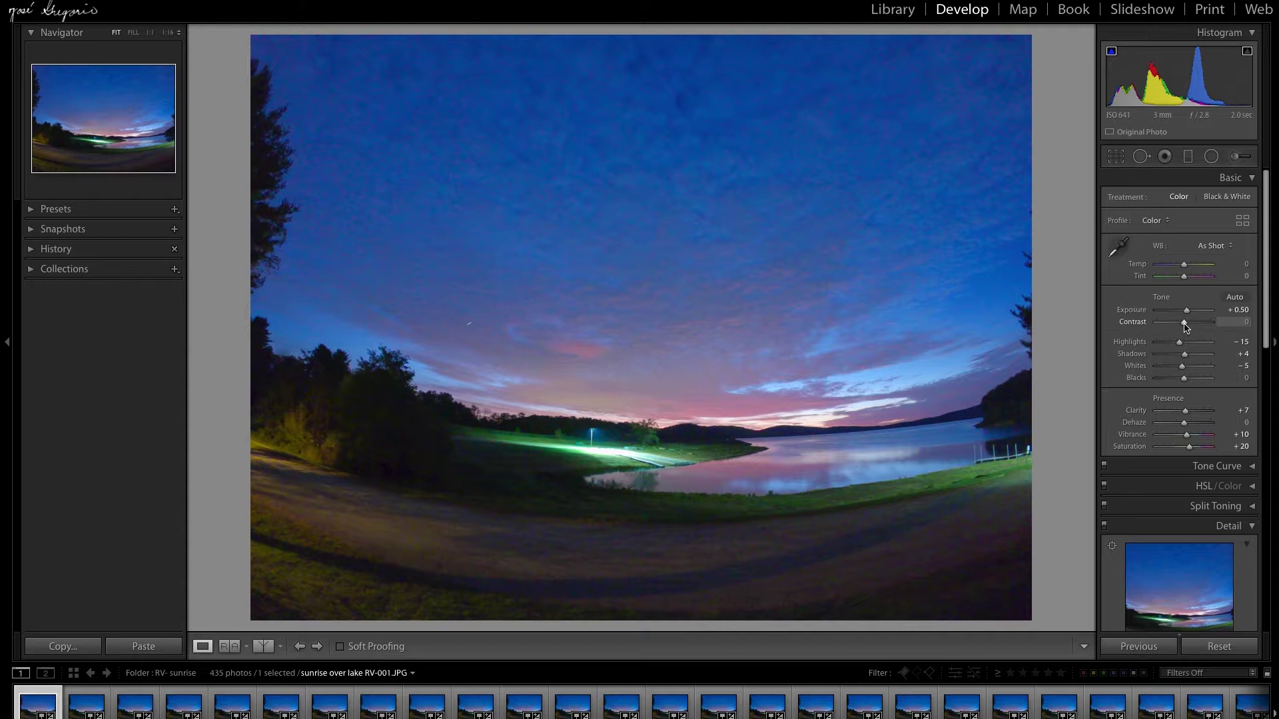
Raise Contrast to +15 in the Basic panel.
drag(1186, 327, 1189, 325)
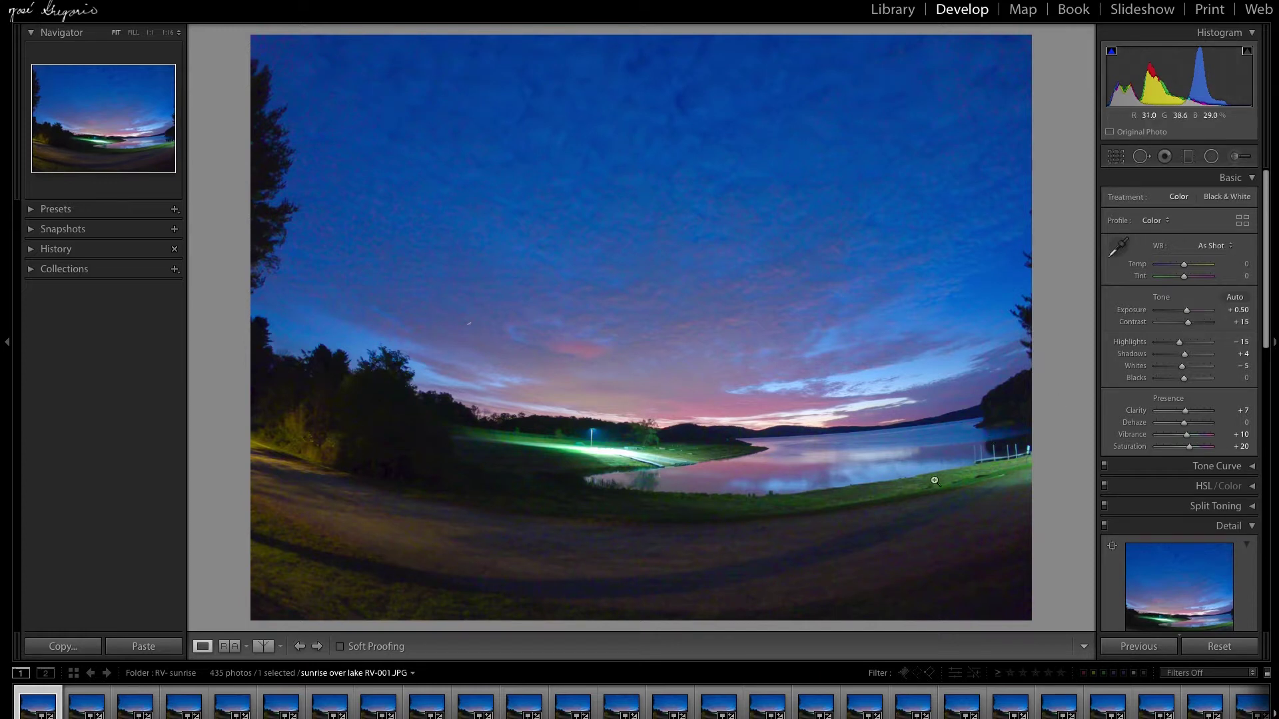
drag(1267, 298, 1266, 584)
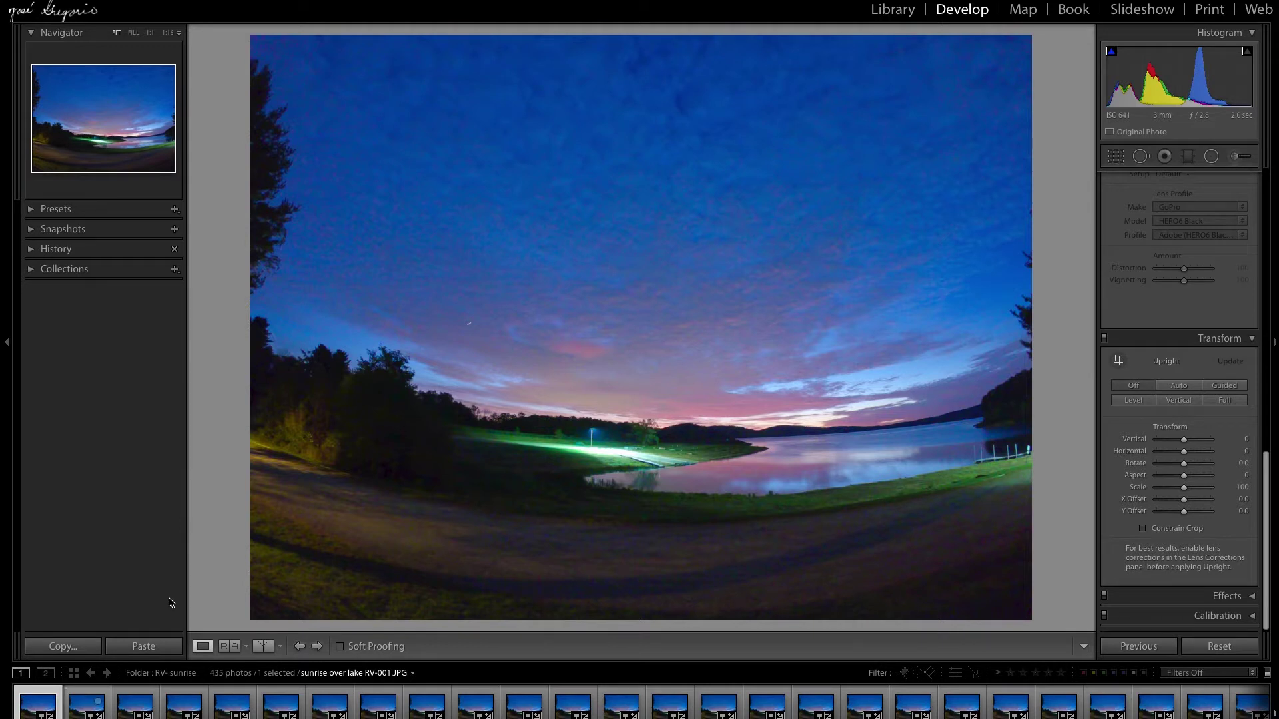
Select all 435 photos and synchronize the edited photo's settings to them.
key(ctrl+a)
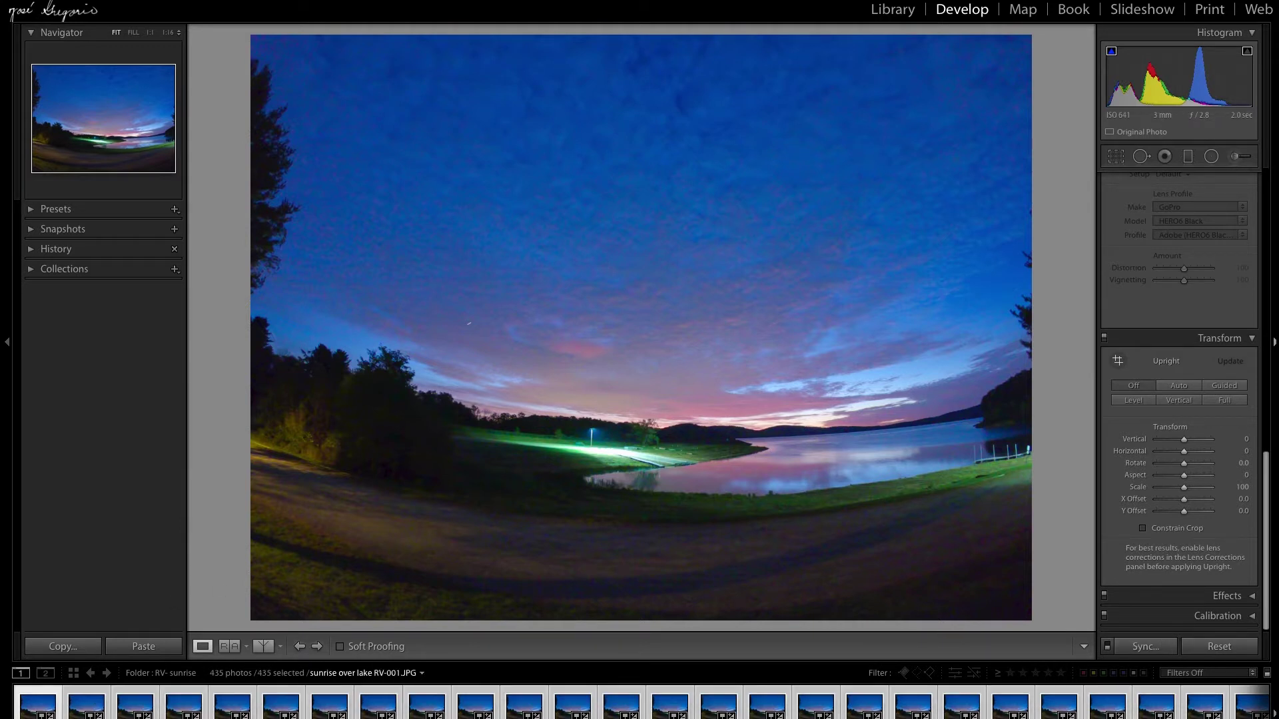
click(1141, 650)
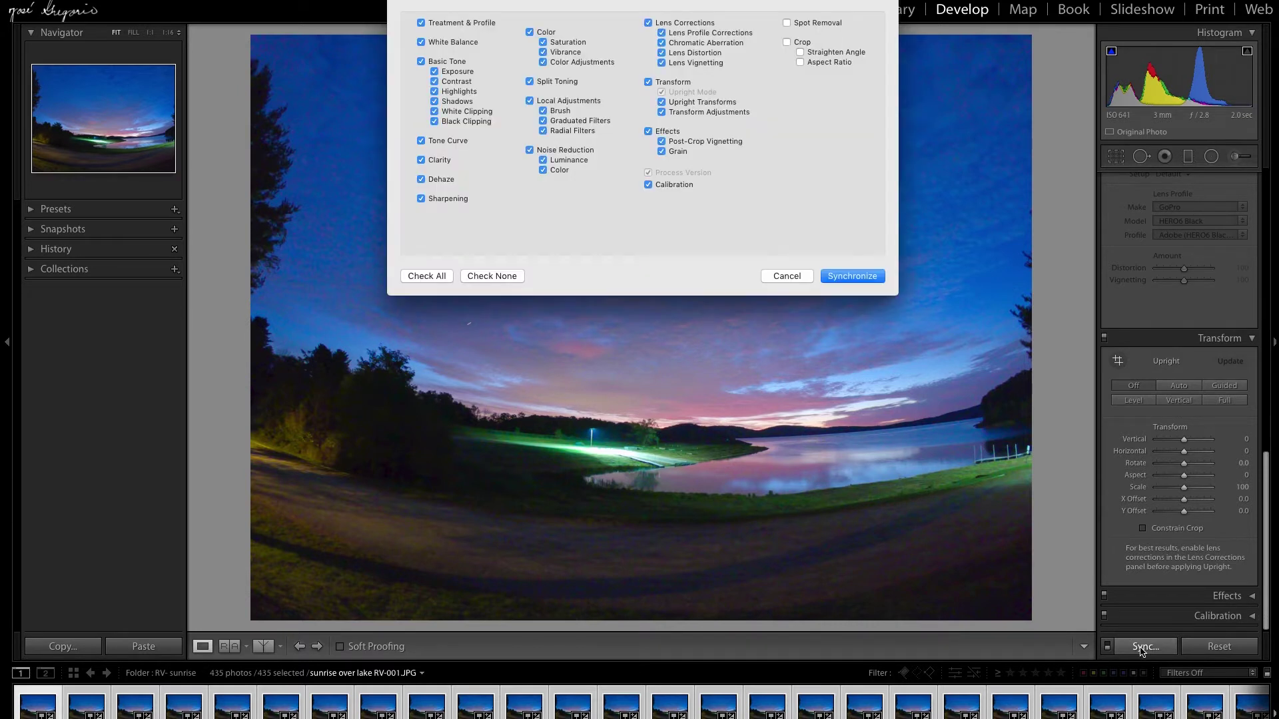
click(855, 277)
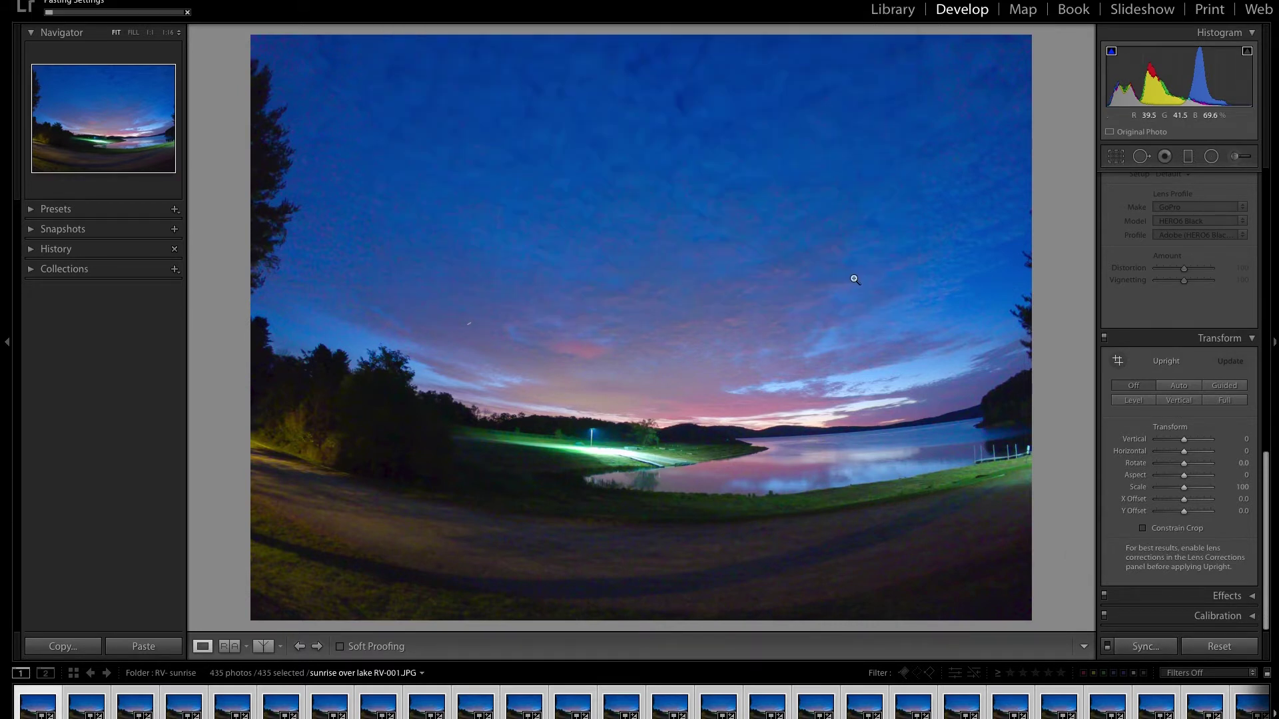